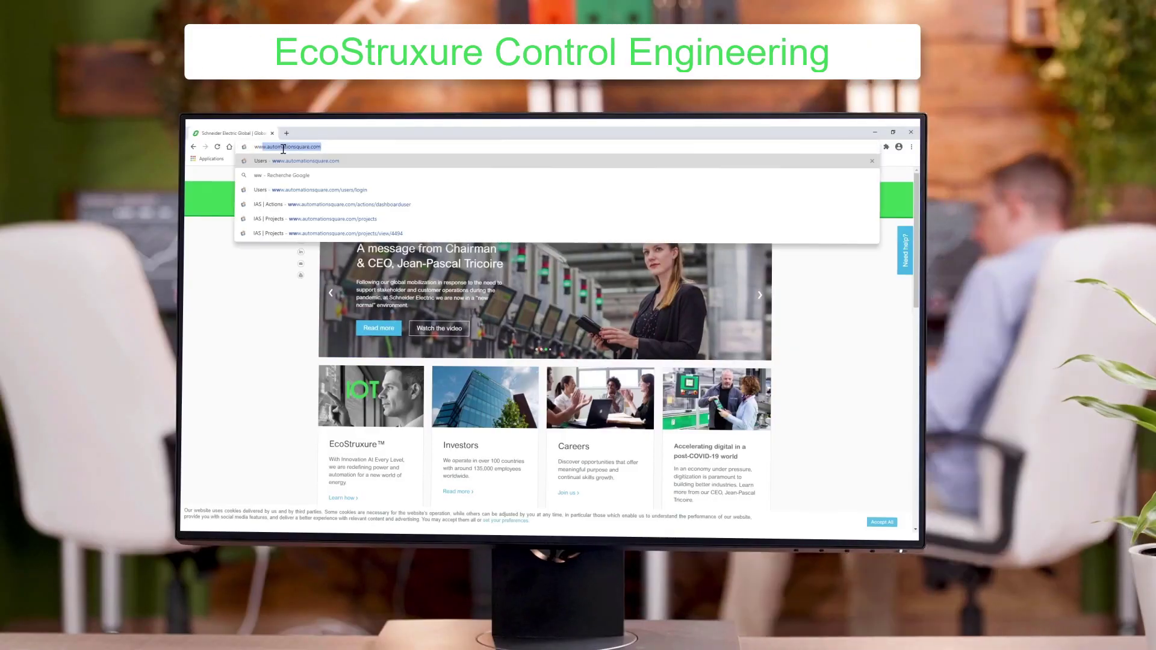
pyautogui.write('nsquare.com')
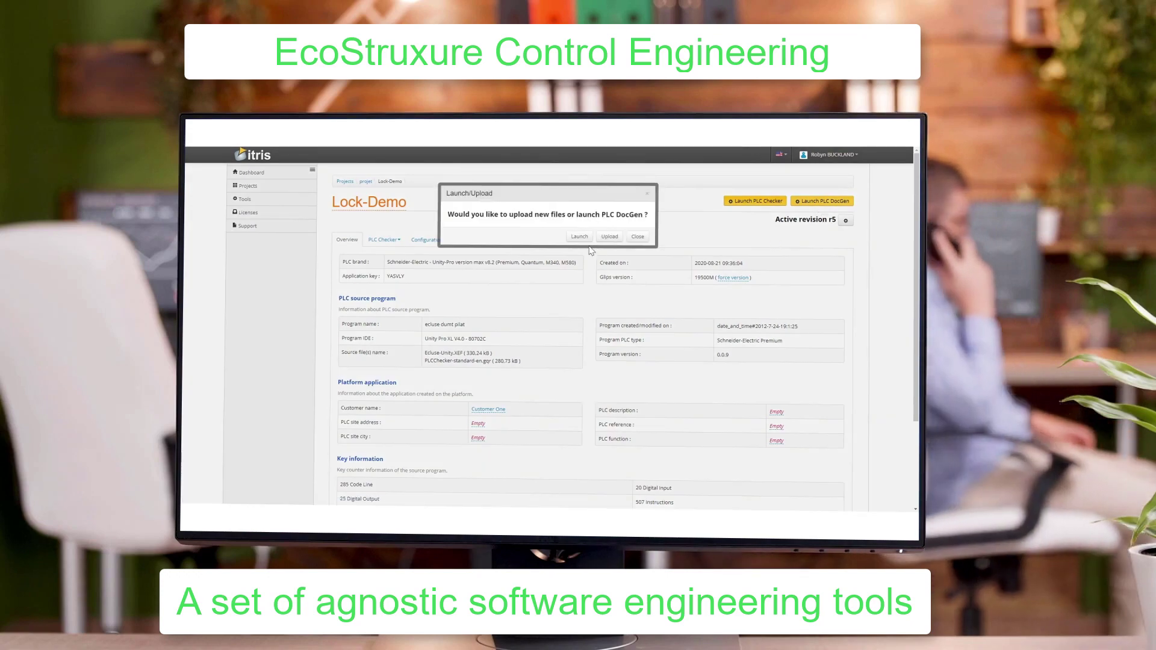
pyautogui.click(579, 237)
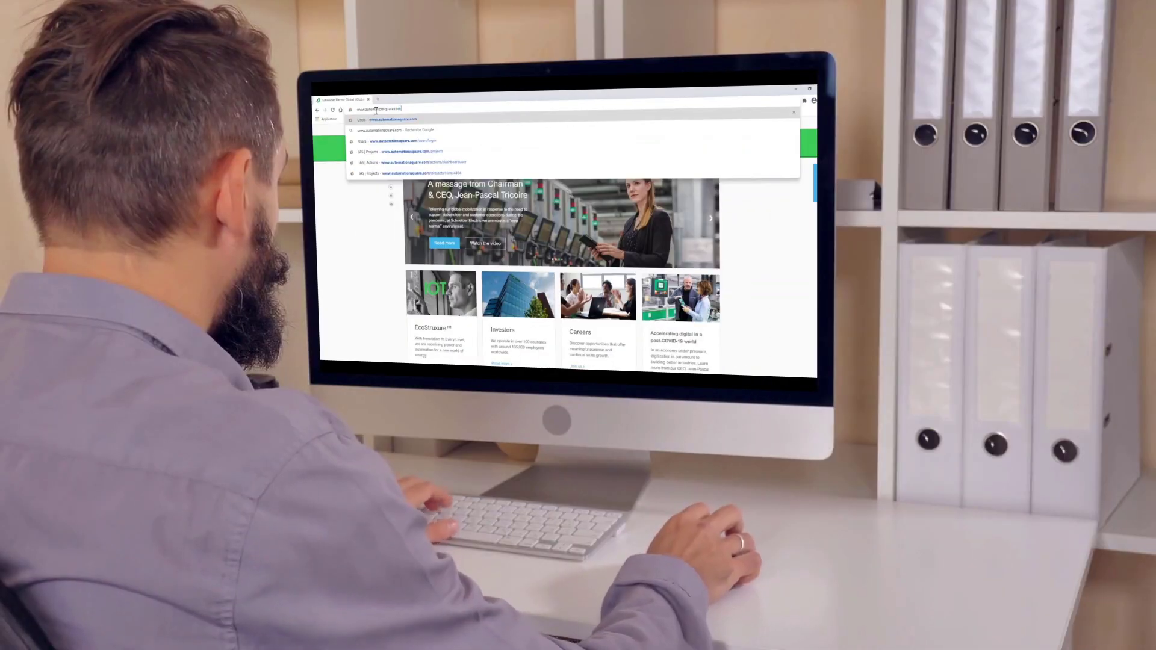
# Step: Load the Itris Automation Platform site and start entering the sign-in email address
pyautogui.press('Return')
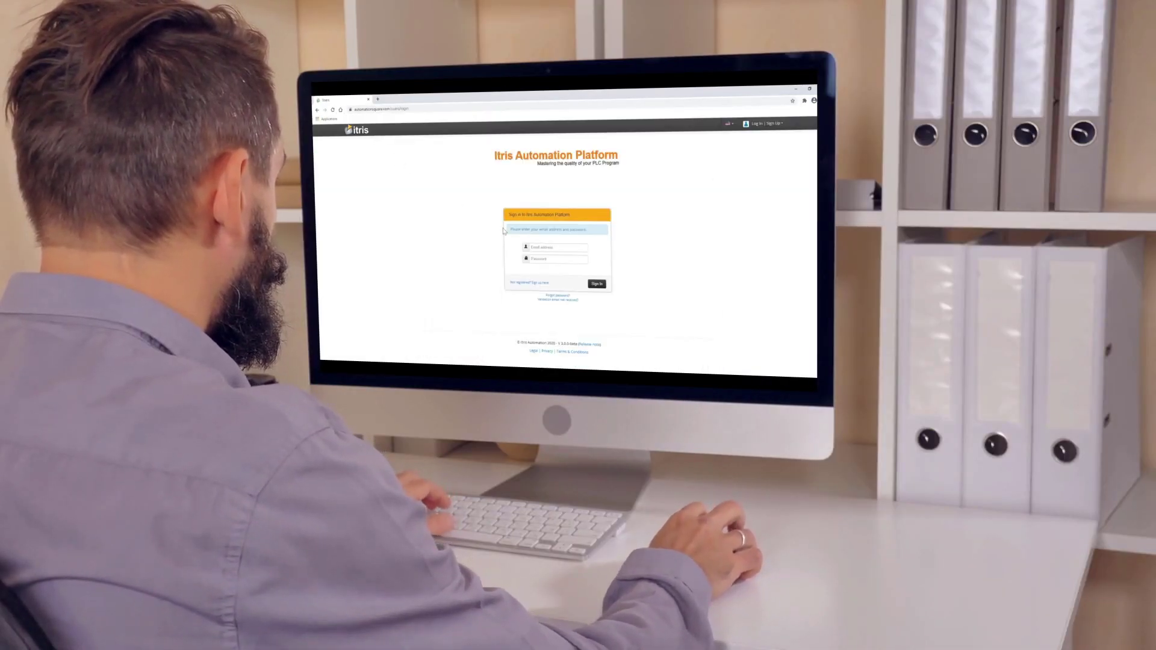
pyautogui.click(540, 247)
pyautogui.write('robyn.buckl')
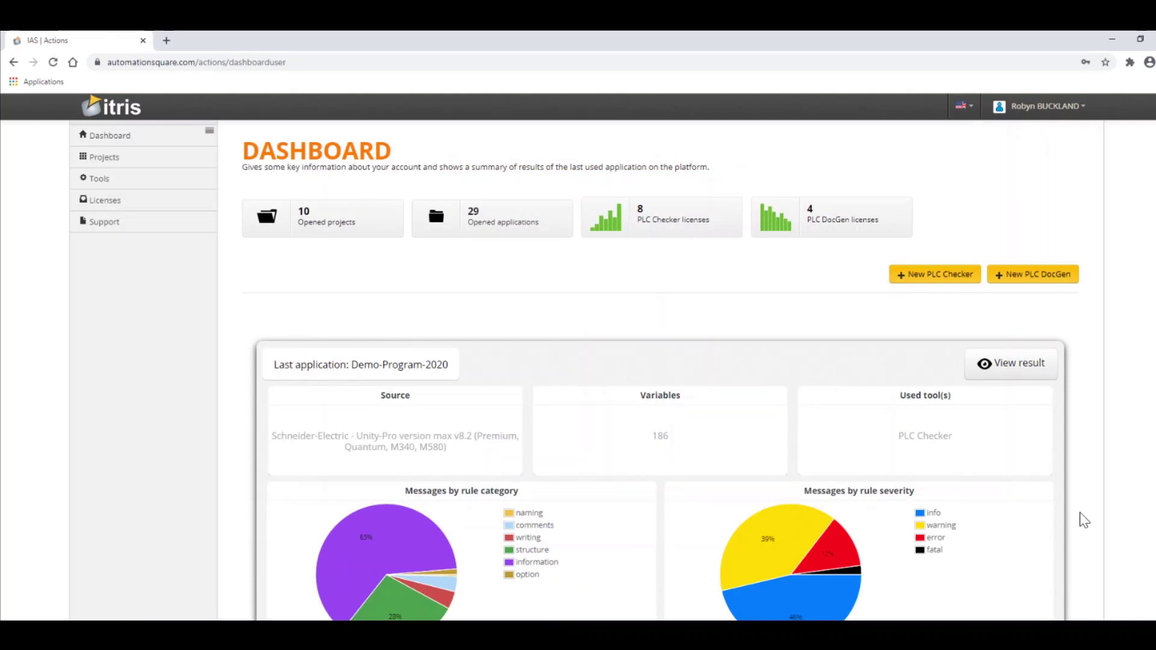
pyautogui.scroll(-2, 1084, 520)
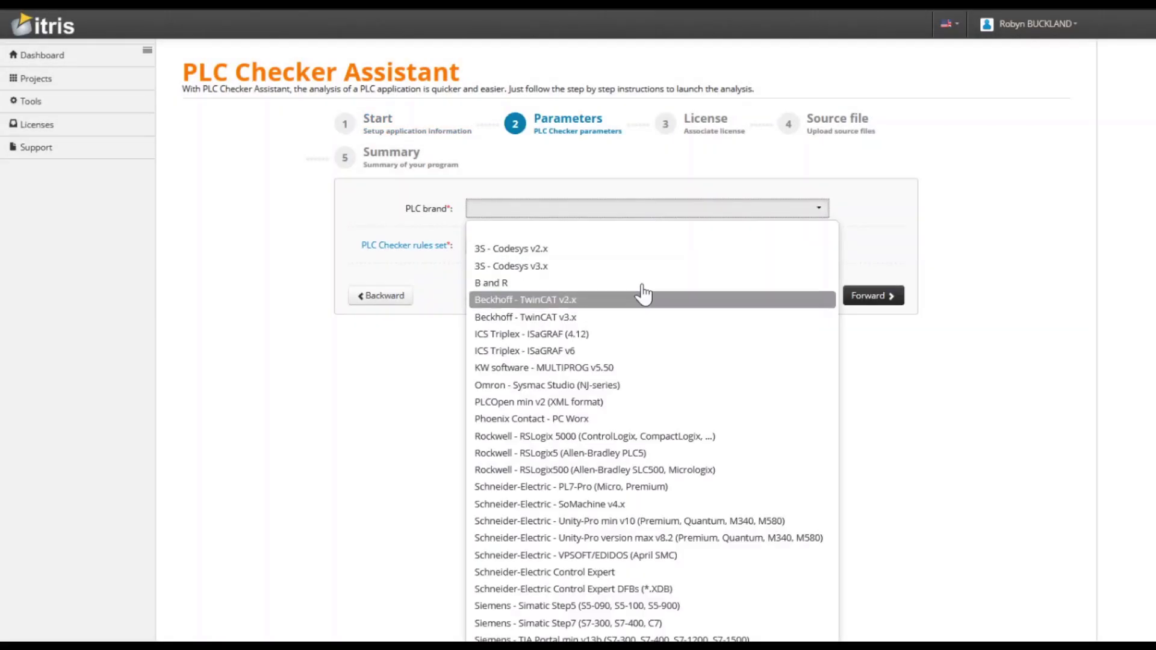
# Step: Launch a PLC Checker analysis of ECLUSE-UNITY.XEF with Unity-Pro v8.2 and the PLCChecker-standard-en.gqr rules
pyautogui.click(645, 544)
pyautogui.click(663, 245)
pyautogui.click(662, 330)
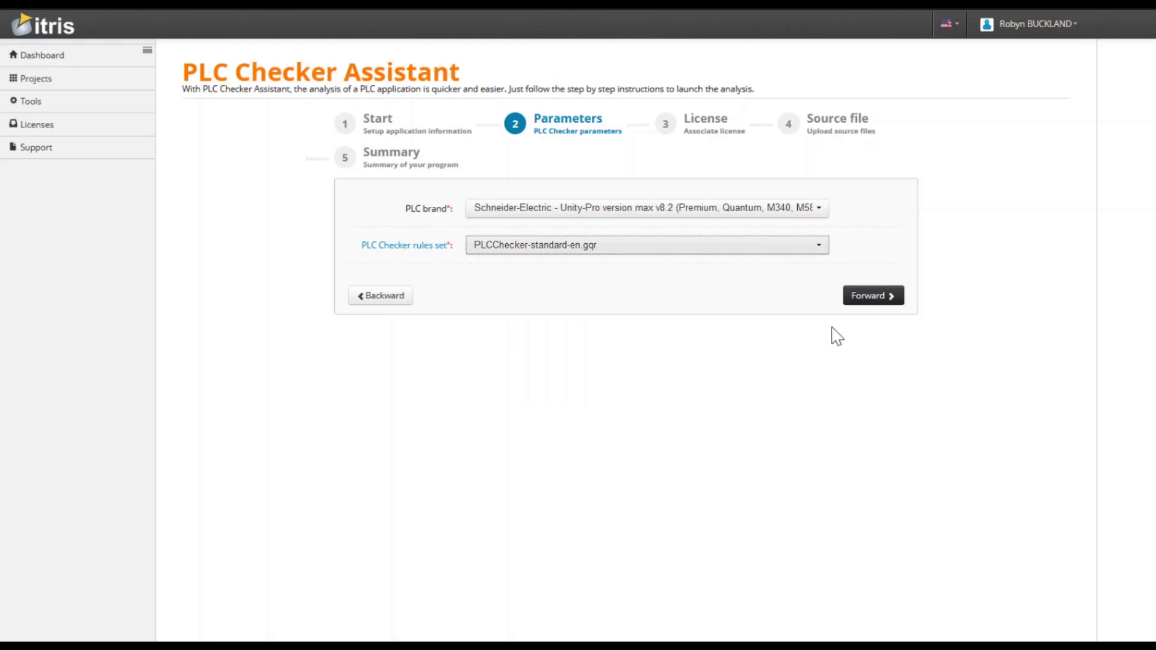
pyautogui.click(874, 299)
pyautogui.click(863, 351)
pyautogui.moveTo(0, 388); pyautogui.dragTo(754, 319)
pyautogui.click(873, 456)
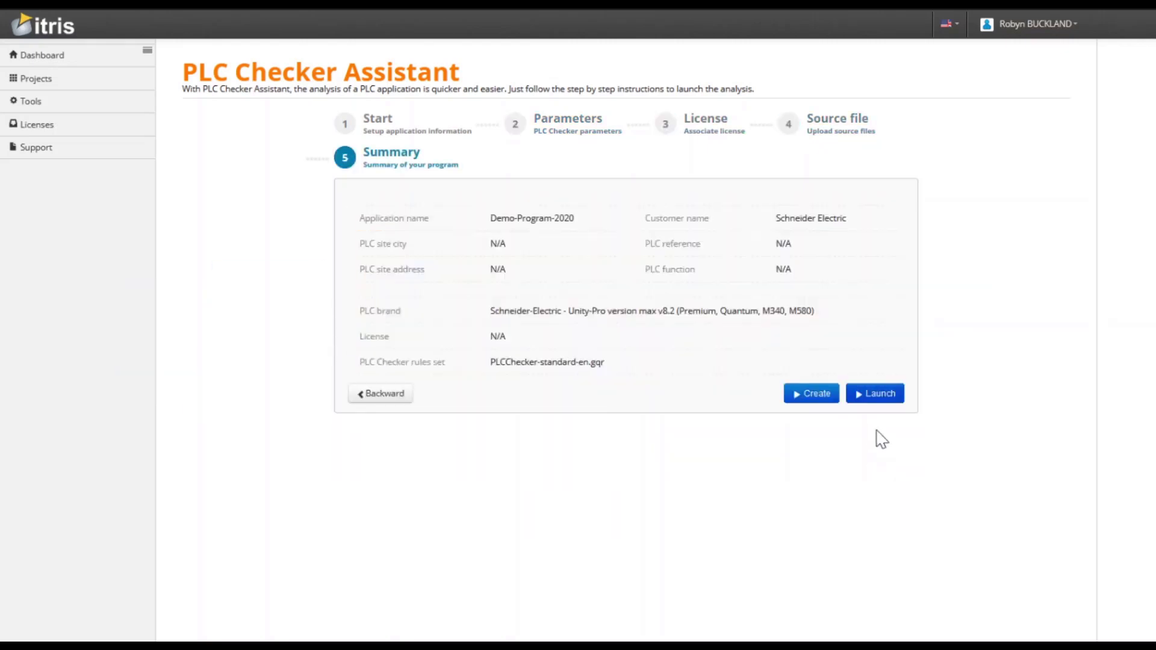
pyautogui.click(886, 398)
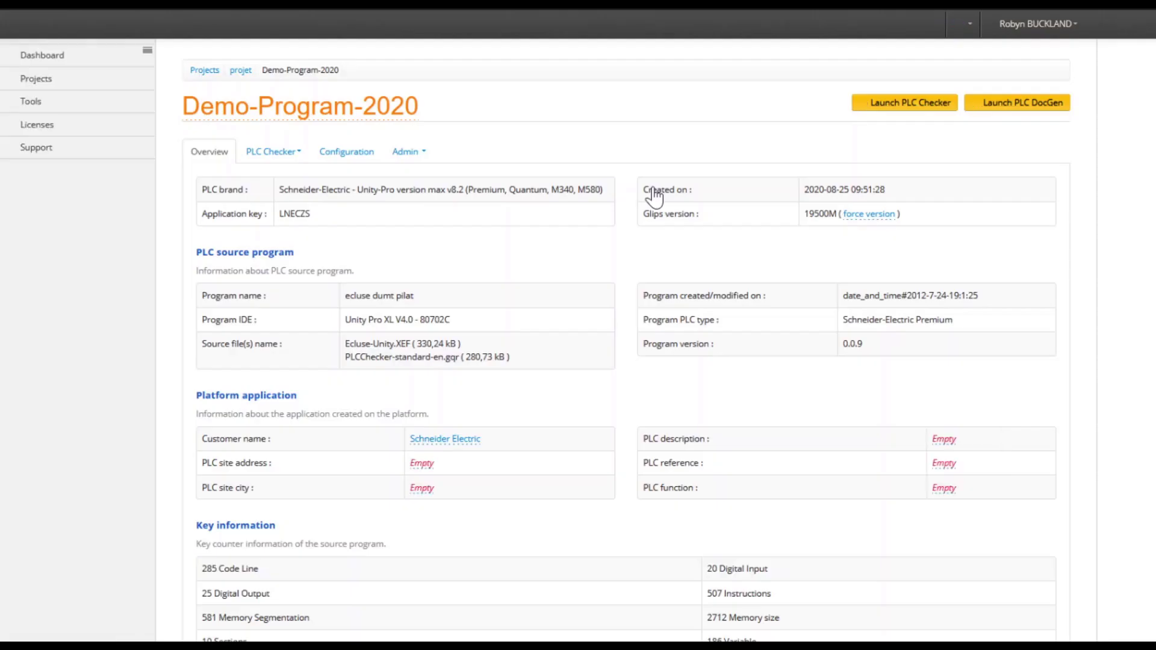
# Step: Open the detailed results per rule and list the Structure rule S6 errors
pyautogui.click(295, 180)
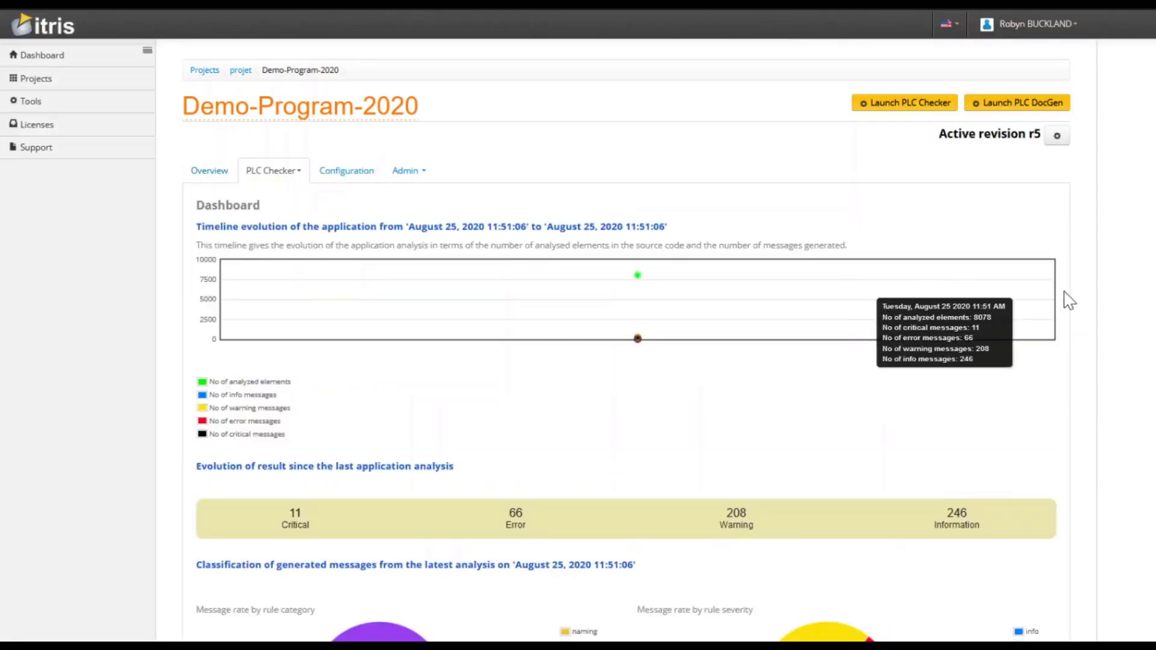
pyautogui.scroll(-3, 1138, 312)
pyautogui.scroll(-6, 1144, 312)
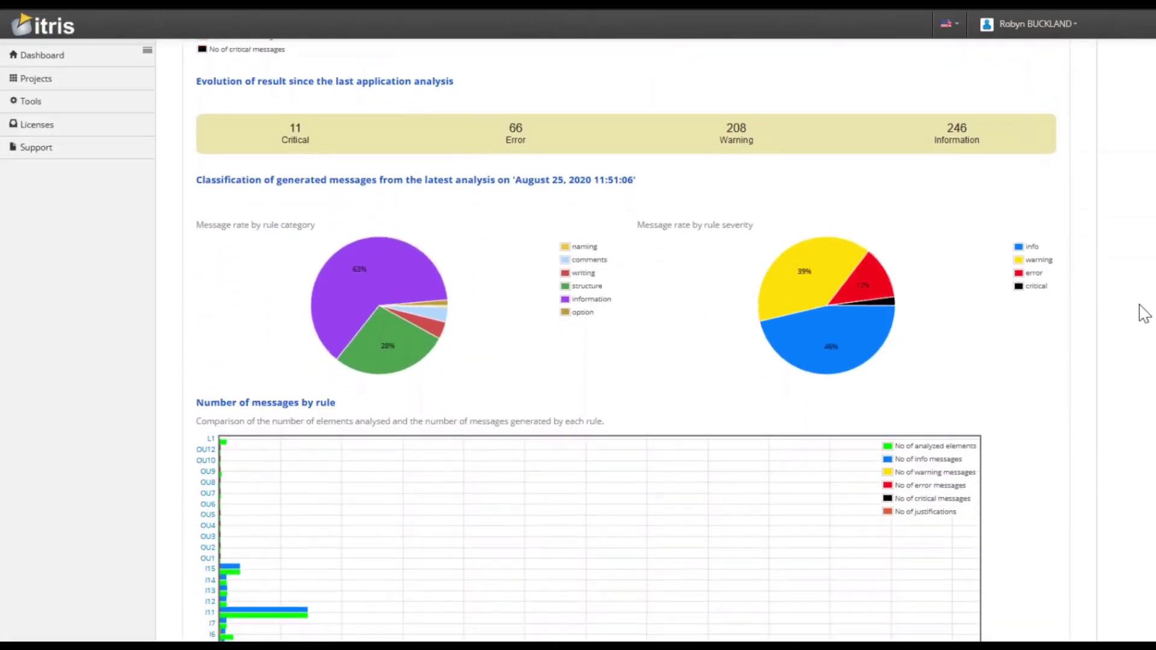
pyautogui.scroll(9, 1144, 312)
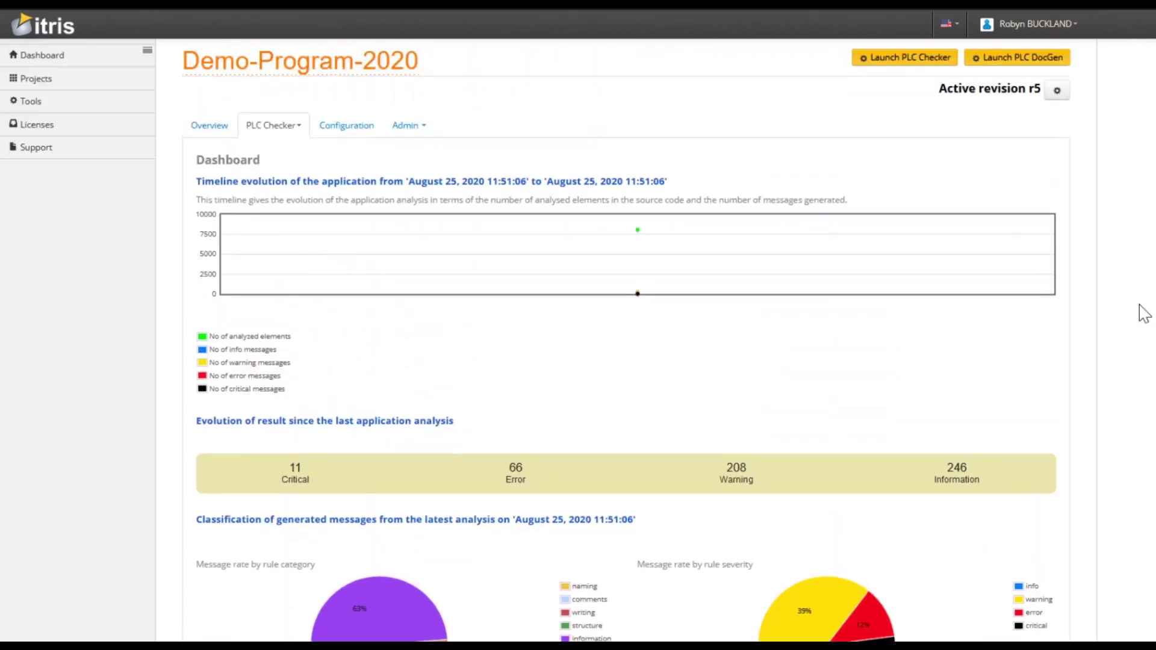
pyautogui.click(273, 171)
pyautogui.click(283, 214)
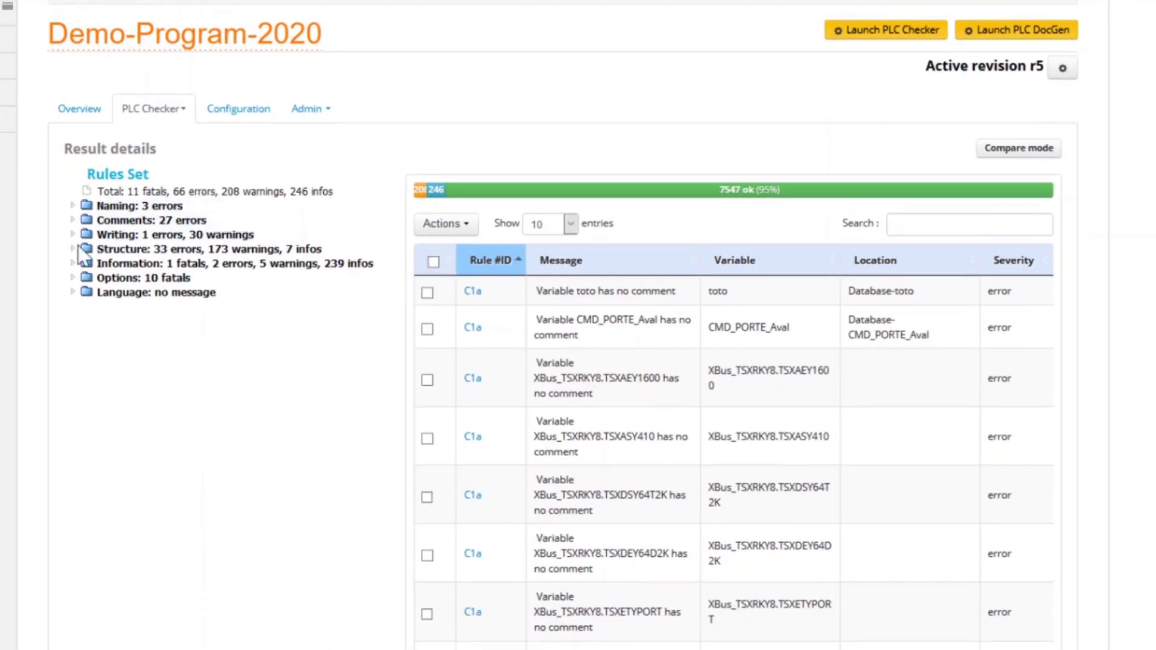
pyautogui.click(78, 248)
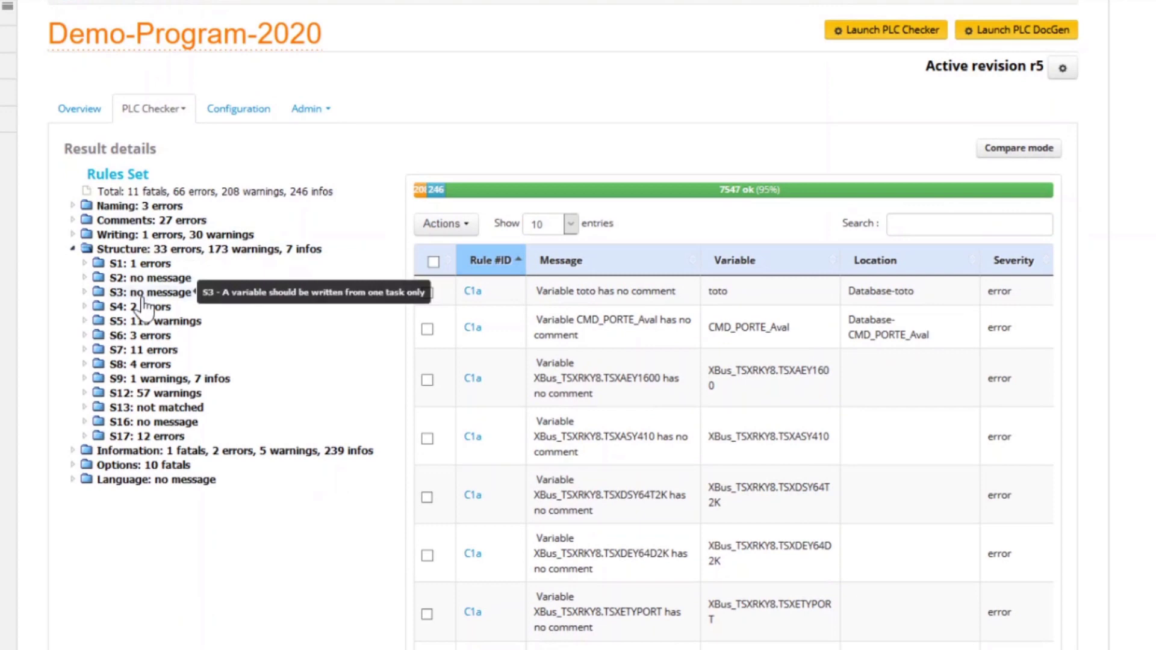
pyautogui.click(146, 341)
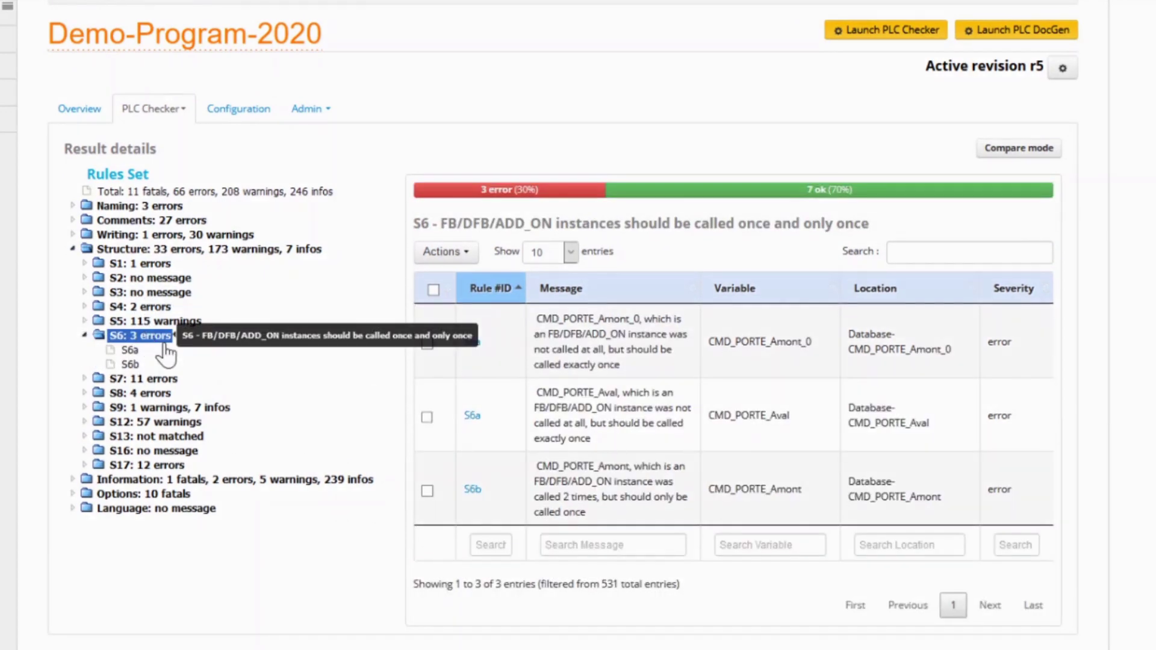
pyautogui.scroll(-4, 166, 356)
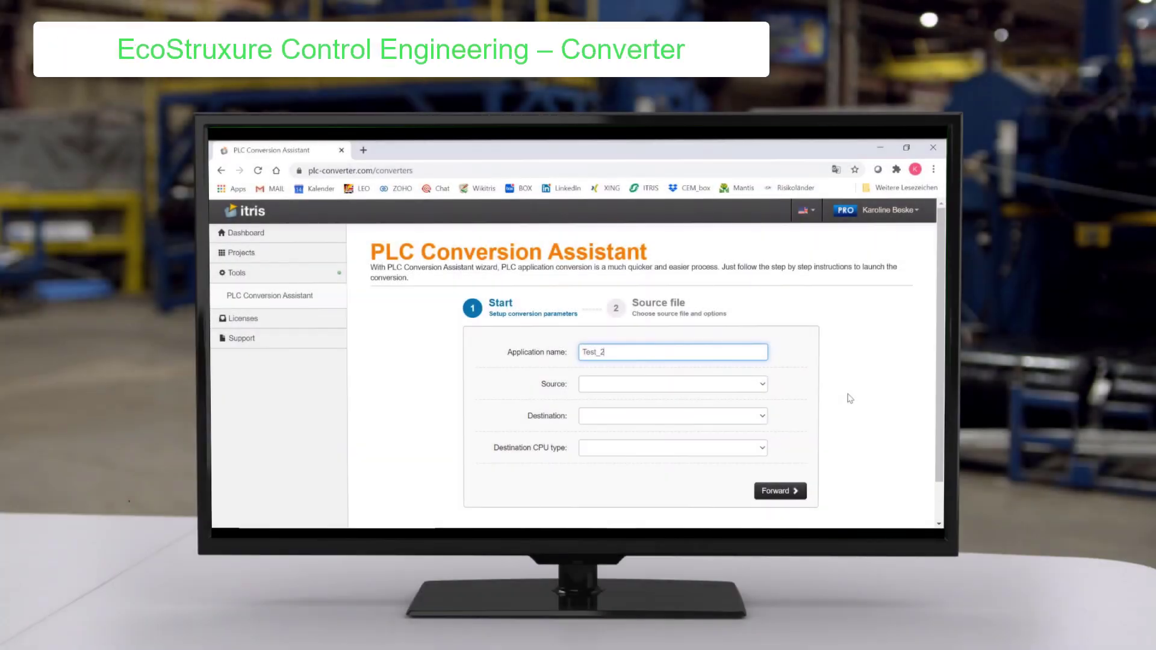
# Step: Set up a Rockwell RSLogix 5000 conversion of Ecluse-RSLogix5000.L5K and get its estimate
pyautogui.click(760, 386)
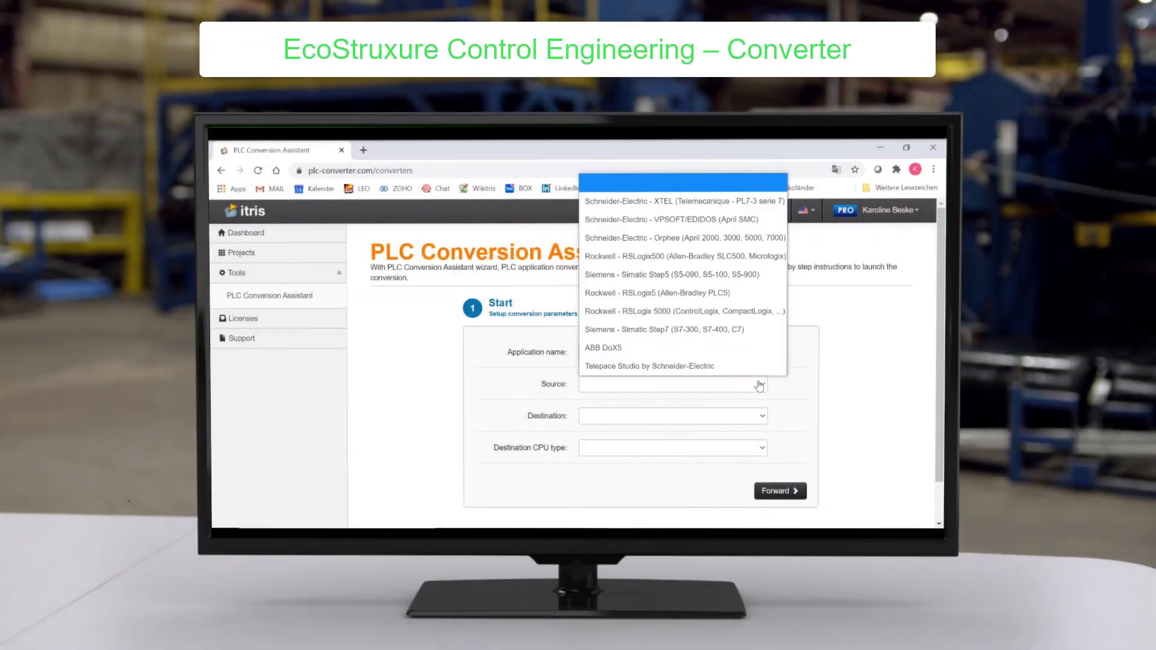
pyautogui.click(718, 312)
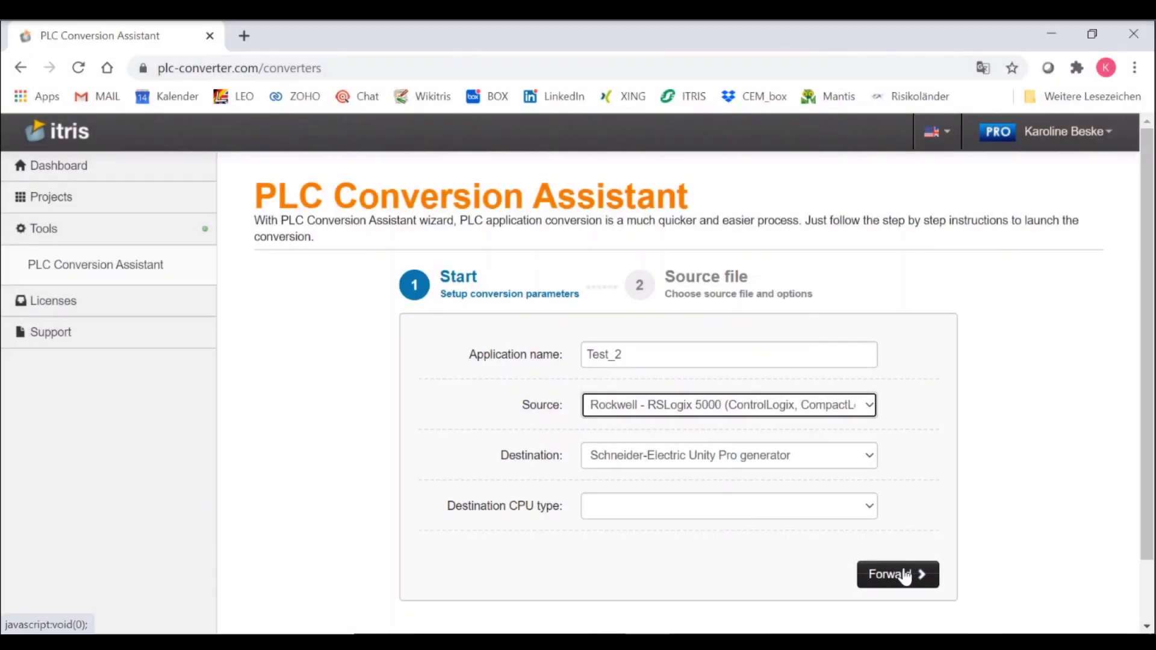
pyautogui.click(905, 577)
pyautogui.click(845, 384)
pyautogui.doubleClick(292, 190)
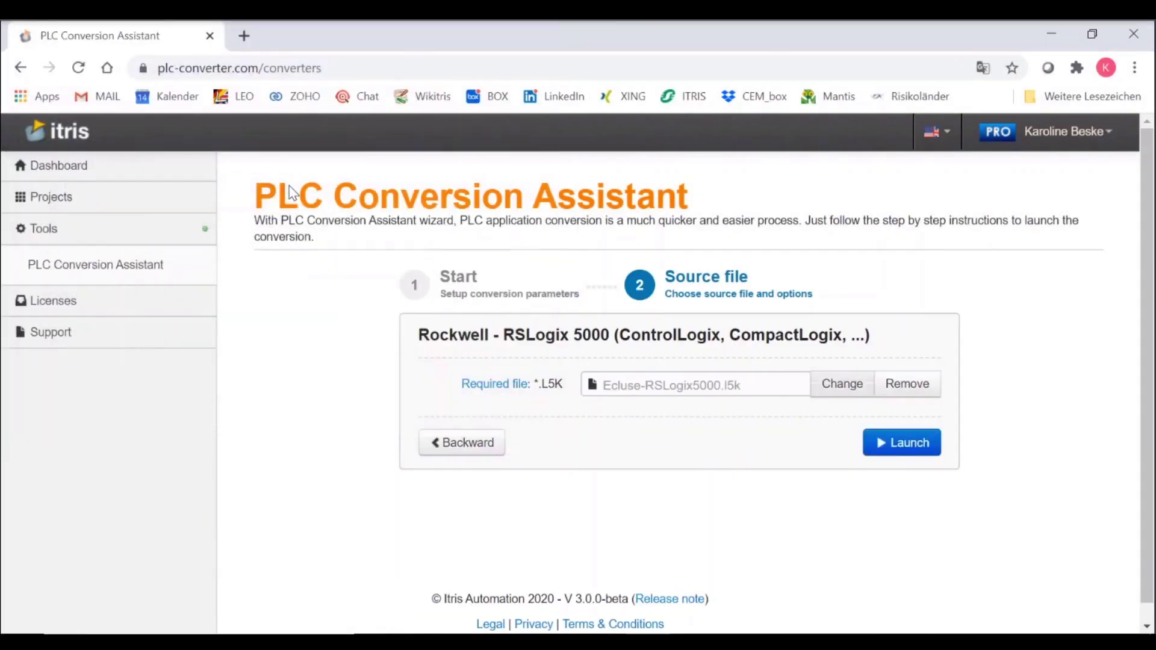
pyautogui.click(920, 447)
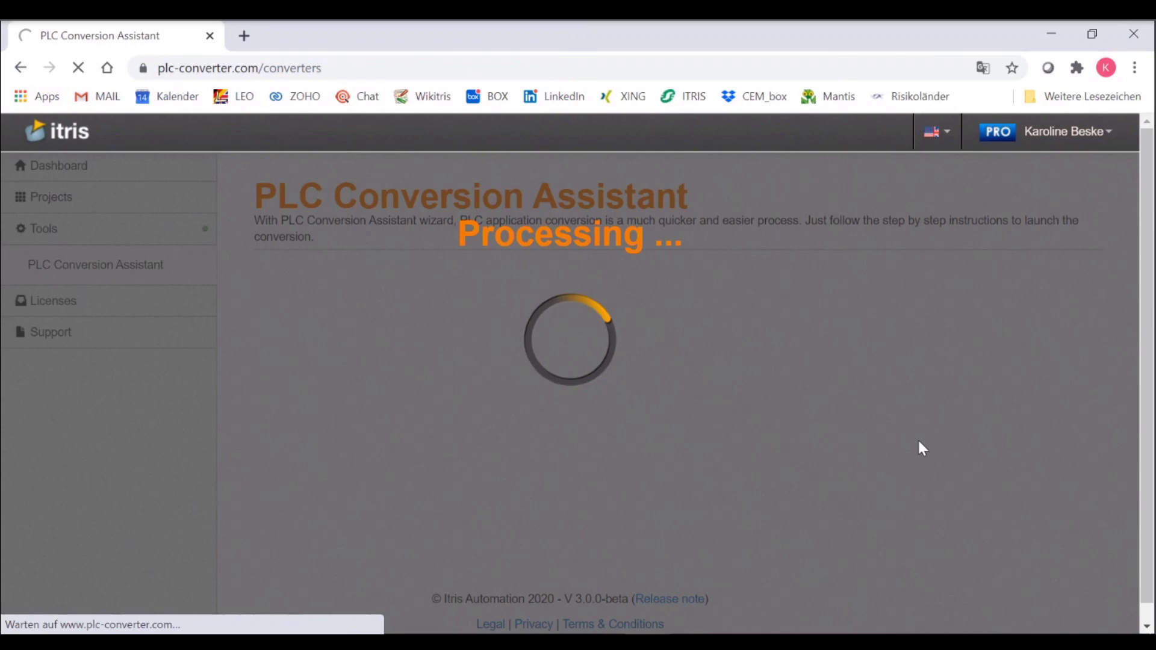
# Step: Proceed with the conversion and download the converted ecluse-rslogix5000.xef result file
pyautogui.scroll(-6, 787, 537)
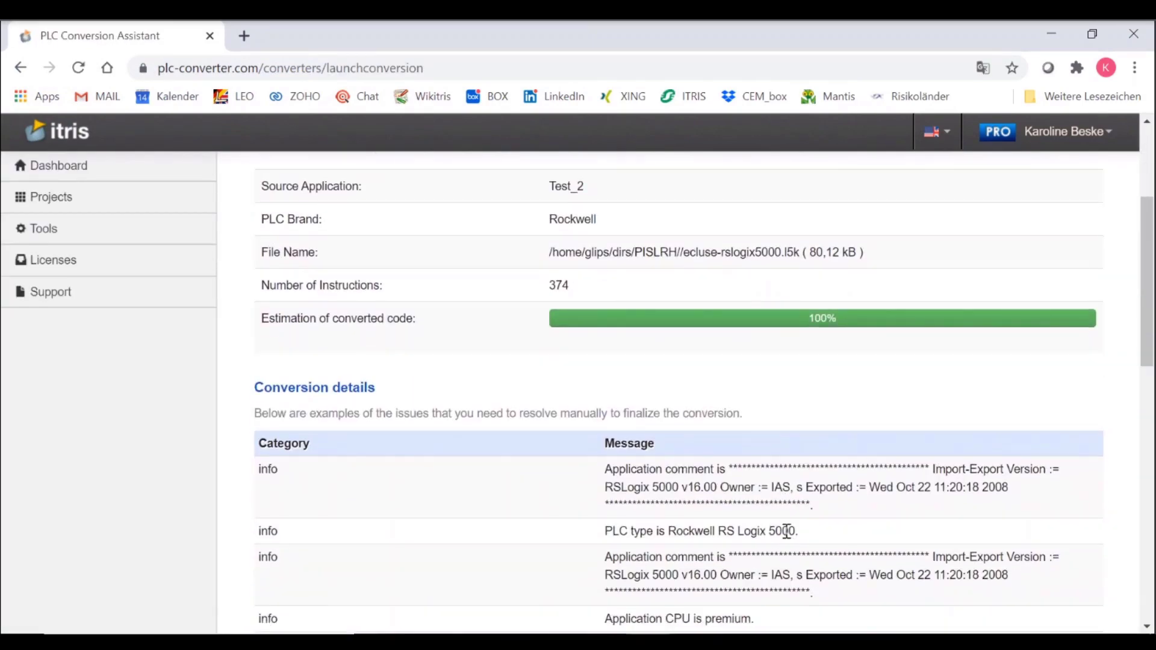
pyautogui.scroll(-10, 787, 537)
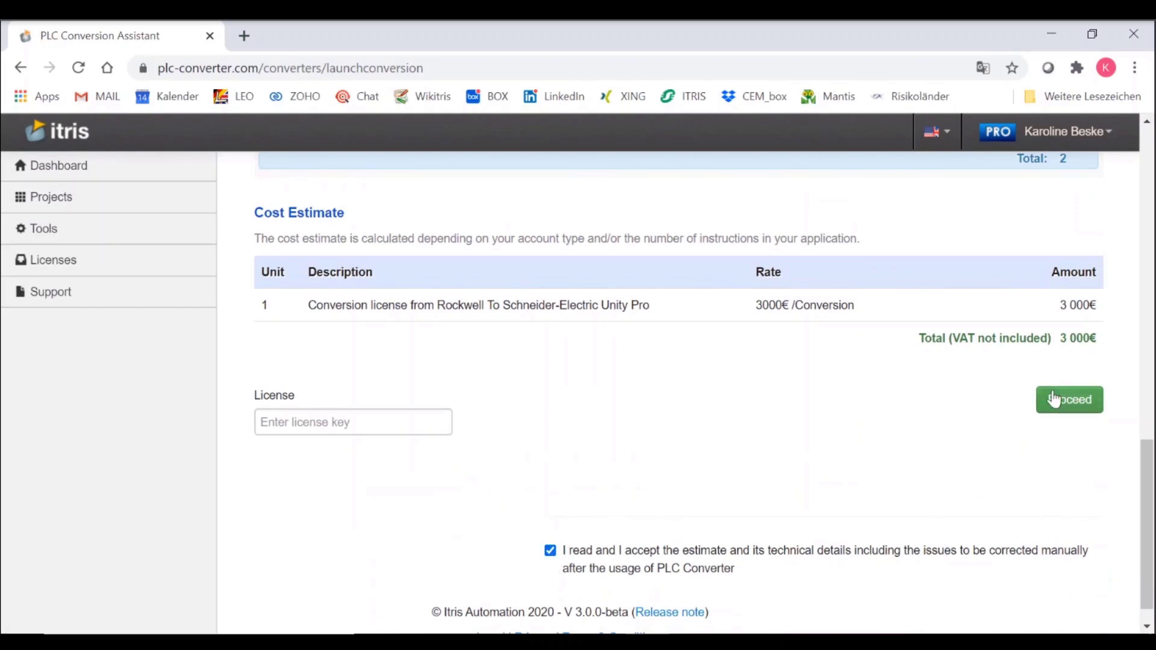
pyautogui.click(1055, 399)
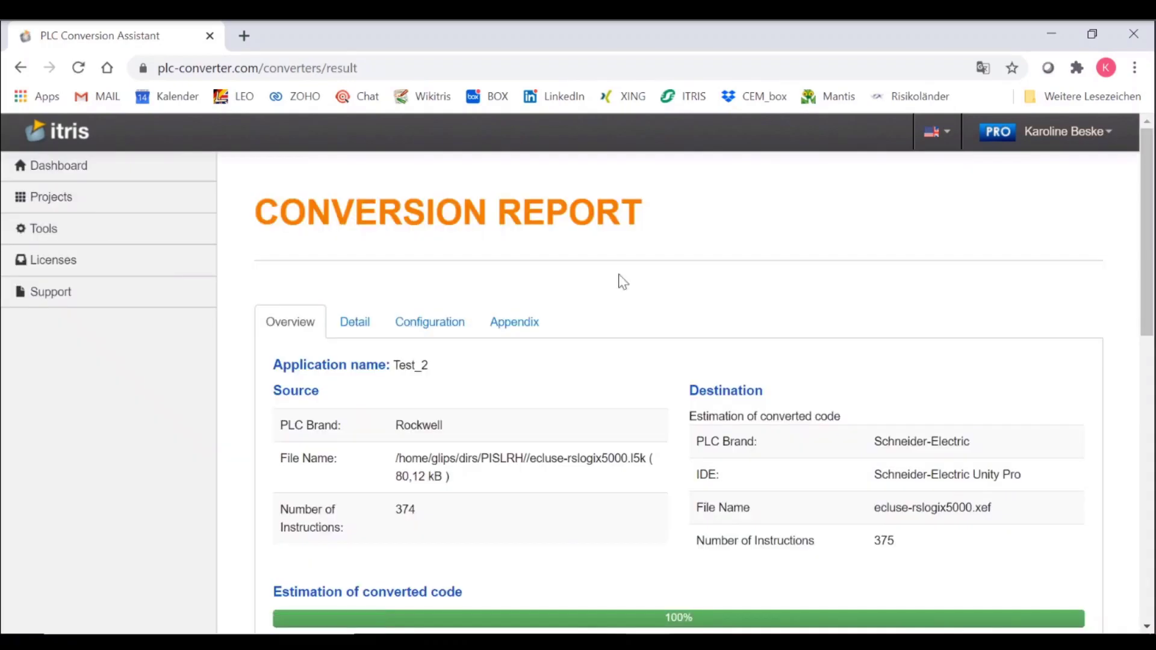
pyautogui.scroll(-9, 622, 282)
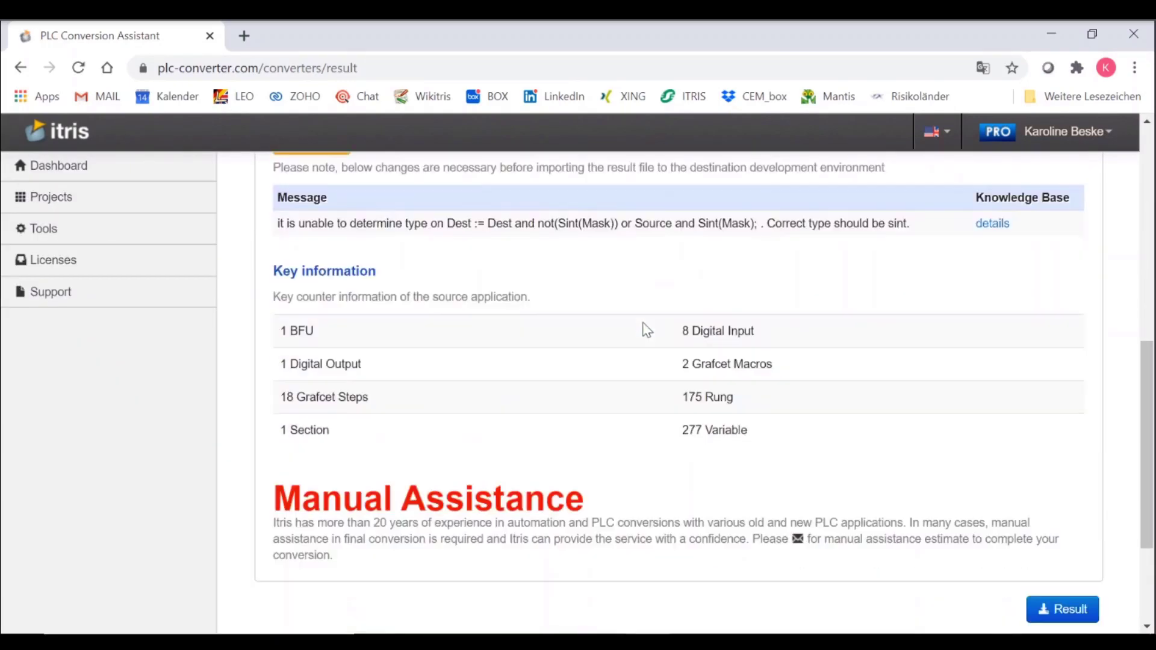
pyautogui.scroll(-3, 644, 329)
pyautogui.click(1066, 435)
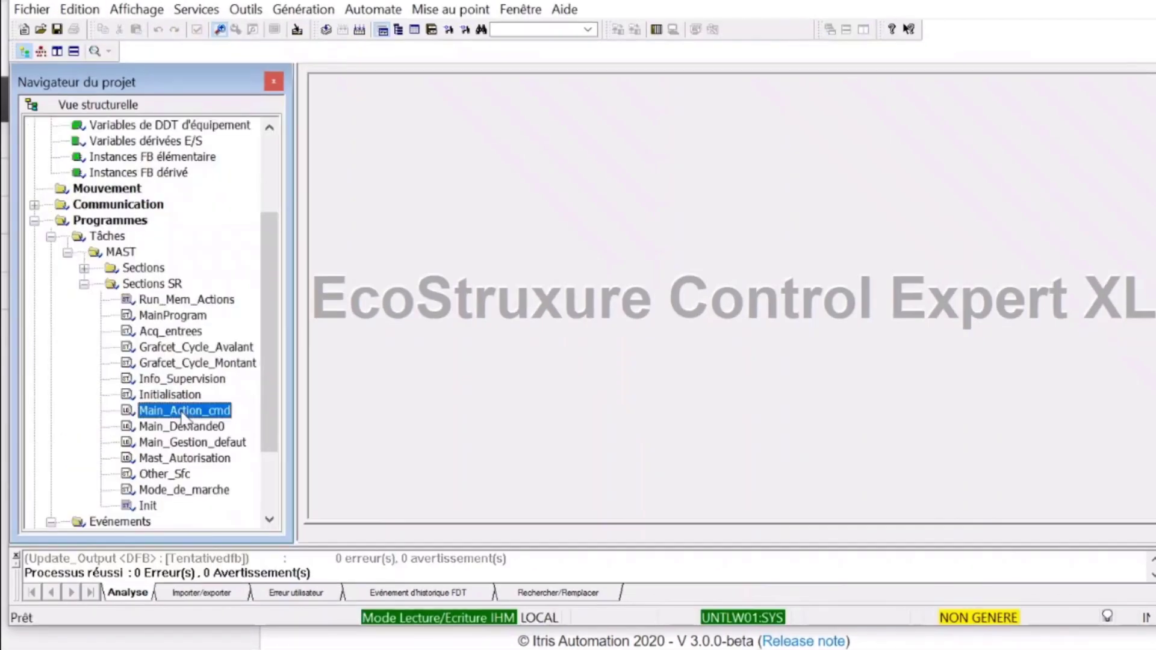
# Step: Open the Main_Action_cmd ladder section and maximize its editor window
pyautogui.doubleClick(182, 411)
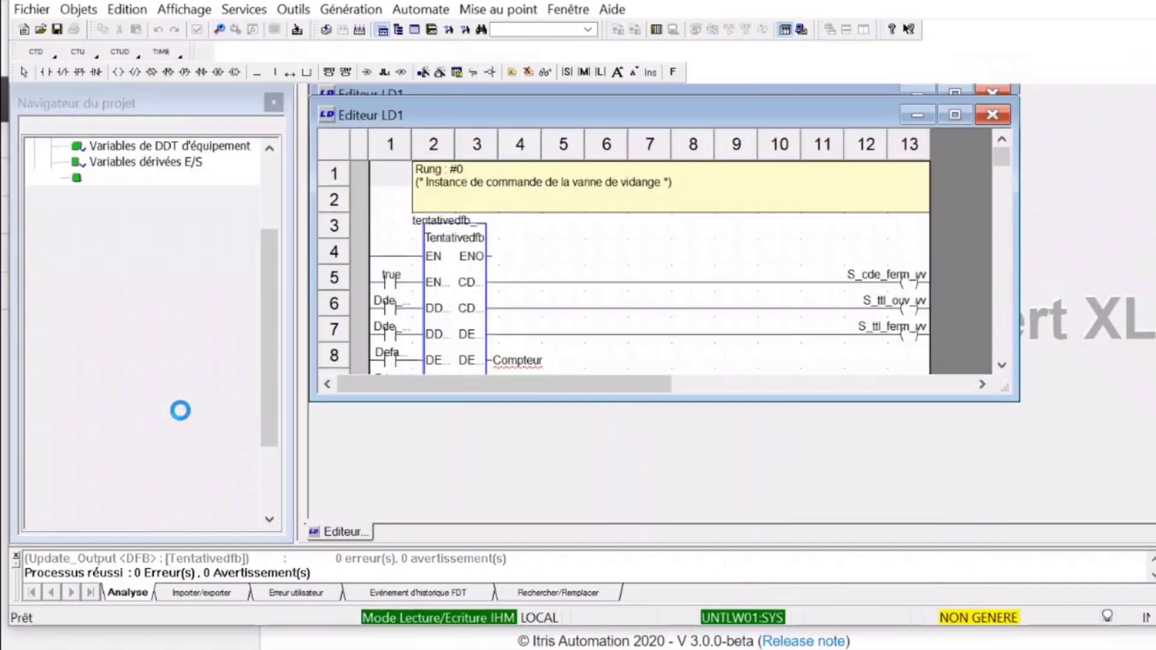
pyautogui.click(951, 96)
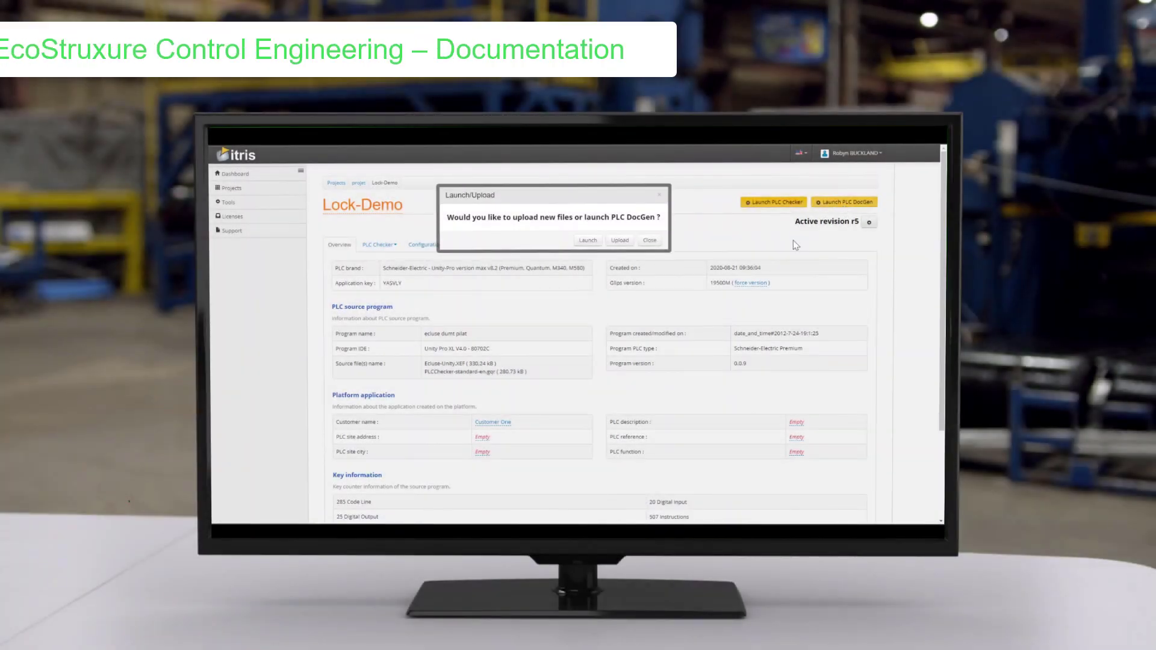
# Step: Generate Lock-Demo documentation and trace control flow from mast_section.loop through action_cmd to Commande_dfb
pyautogui.click(588, 244)
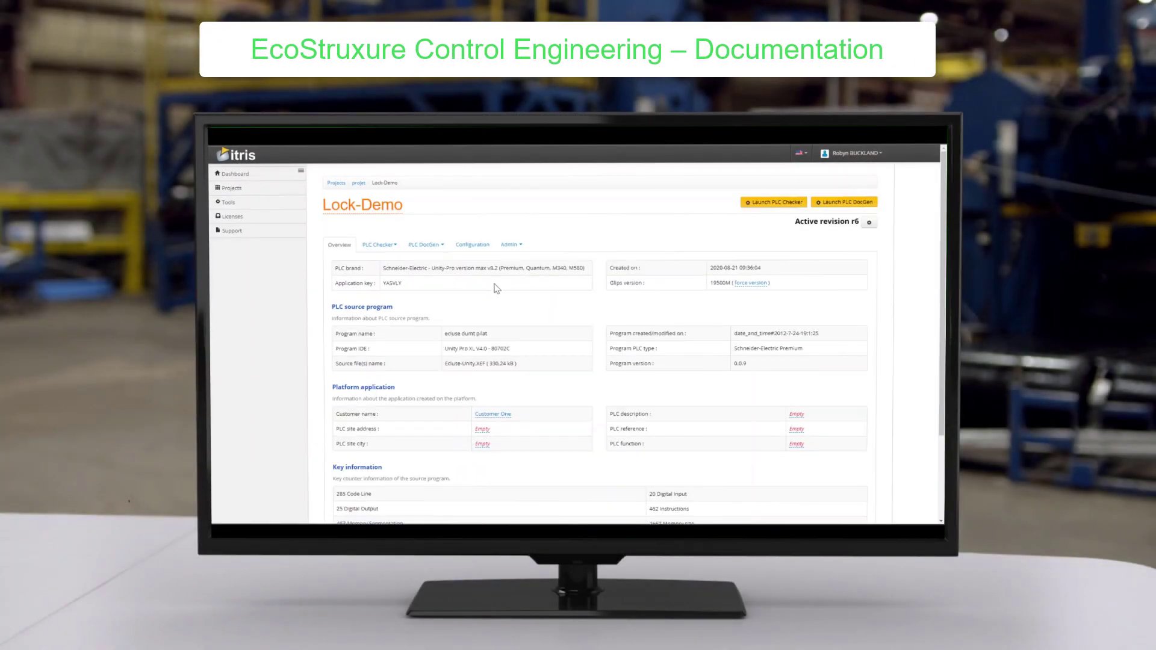
pyautogui.click(442, 247)
pyautogui.click(431, 260)
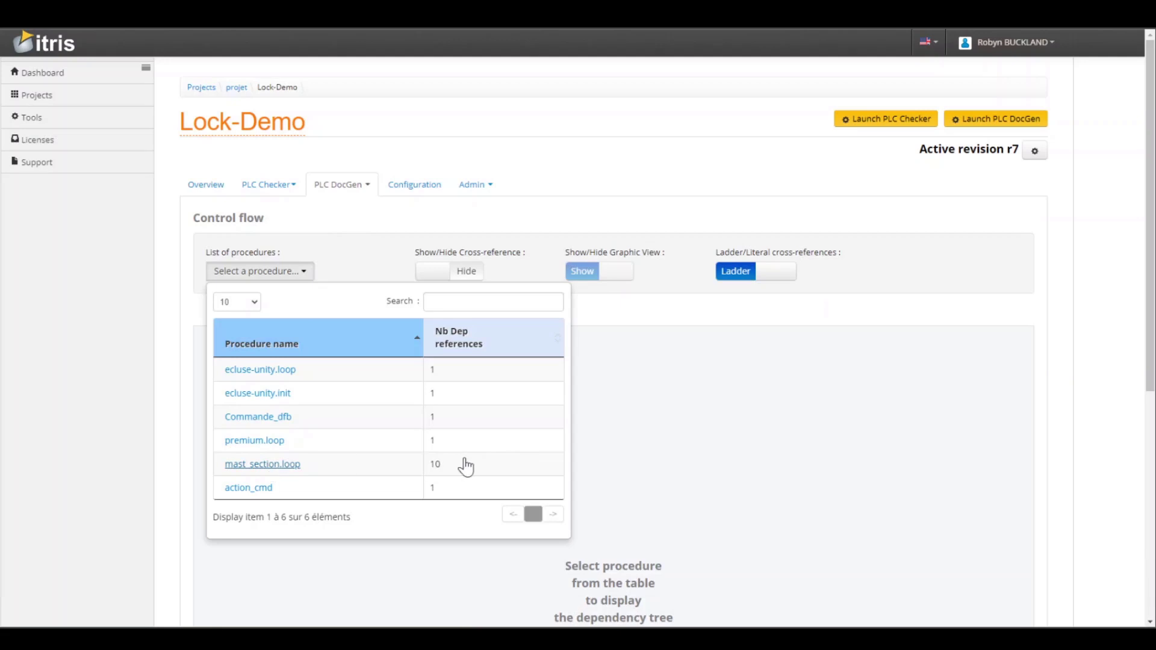
pyautogui.click(466, 466)
pyautogui.scroll(-3, 542, 476)
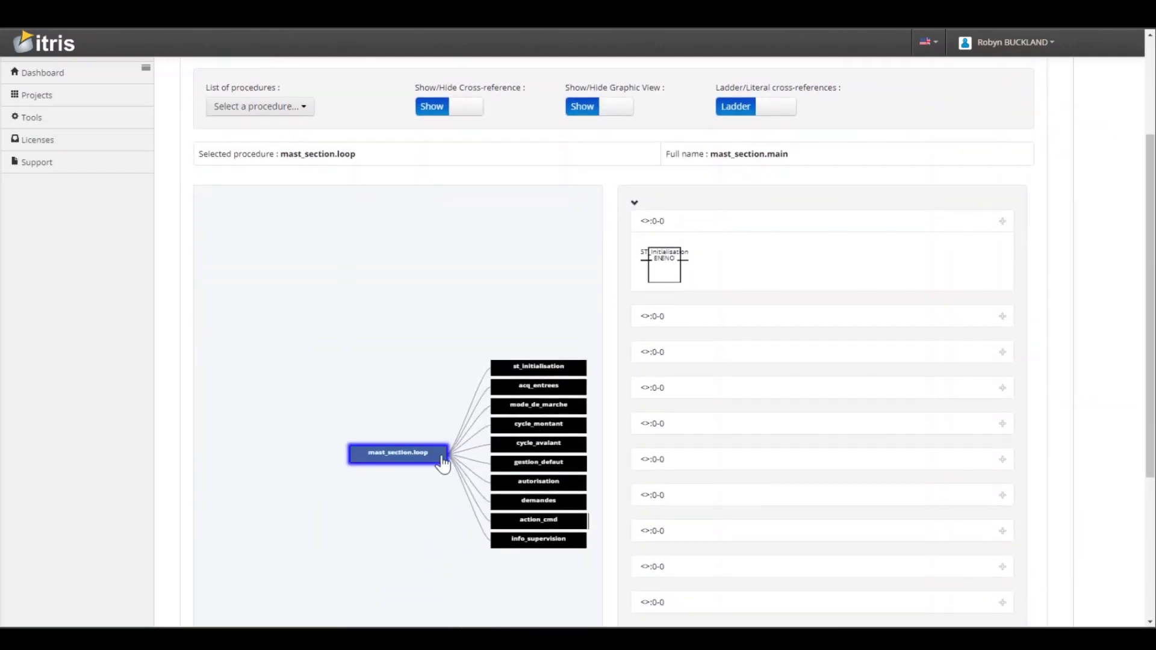
pyautogui.moveTo(444, 465); pyautogui.dragTo(312, 405)
pyautogui.click(386, 482)
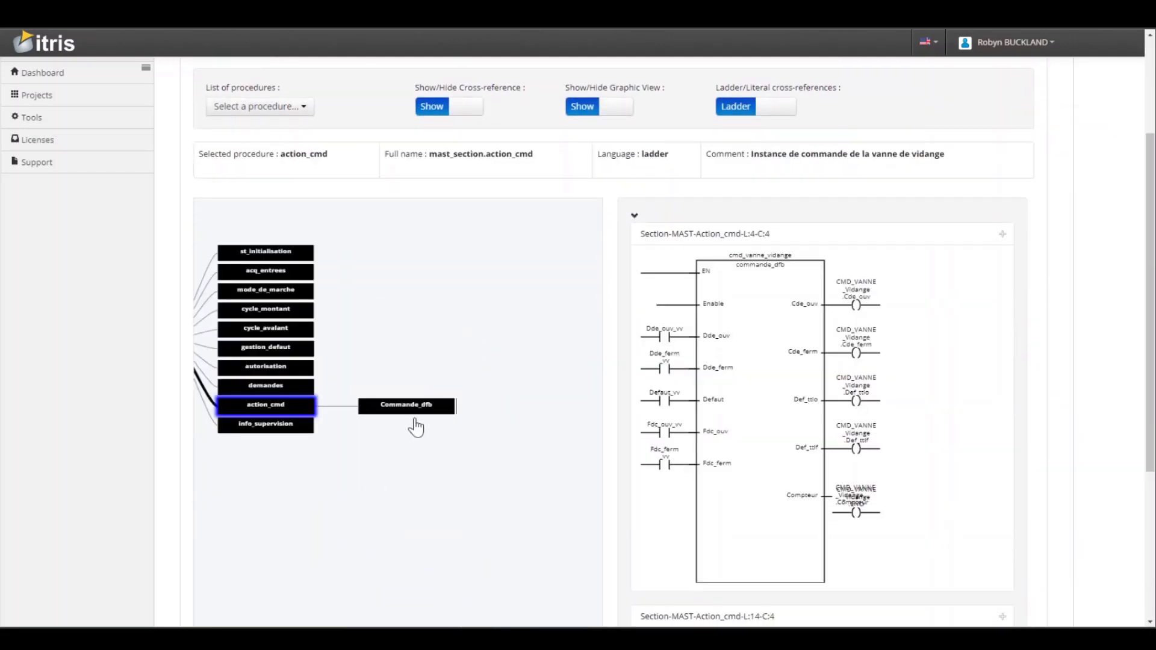
pyautogui.click(425, 412)
pyautogui.scroll(2, 357, 444)
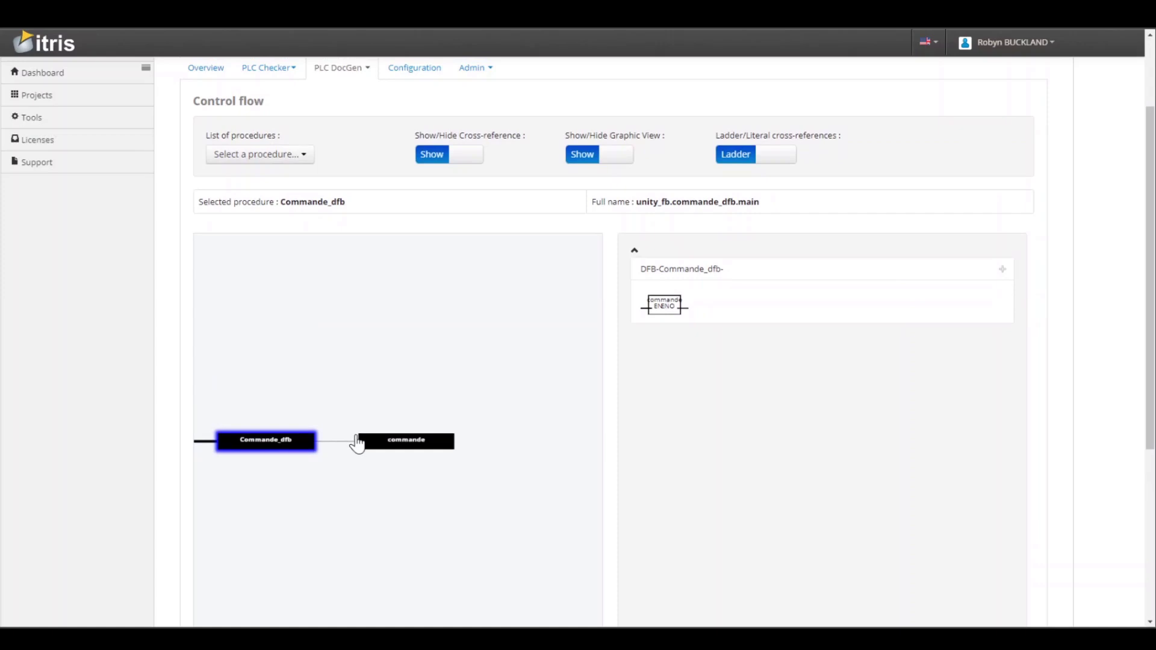
# Step: Browse the data flow of variables Dde_ouv_p_aval and Mode_manu
pyautogui.click(345, 143)
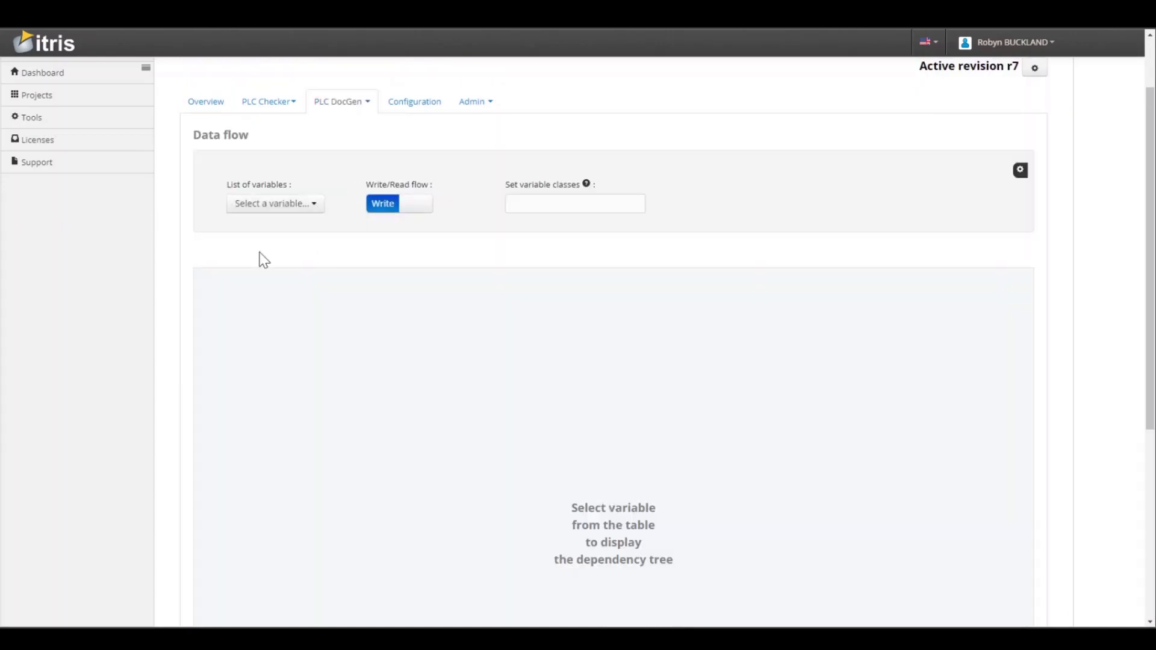
pyautogui.scroll(-1, 265, 241)
pyautogui.click(281, 192)
pyautogui.click(280, 428)
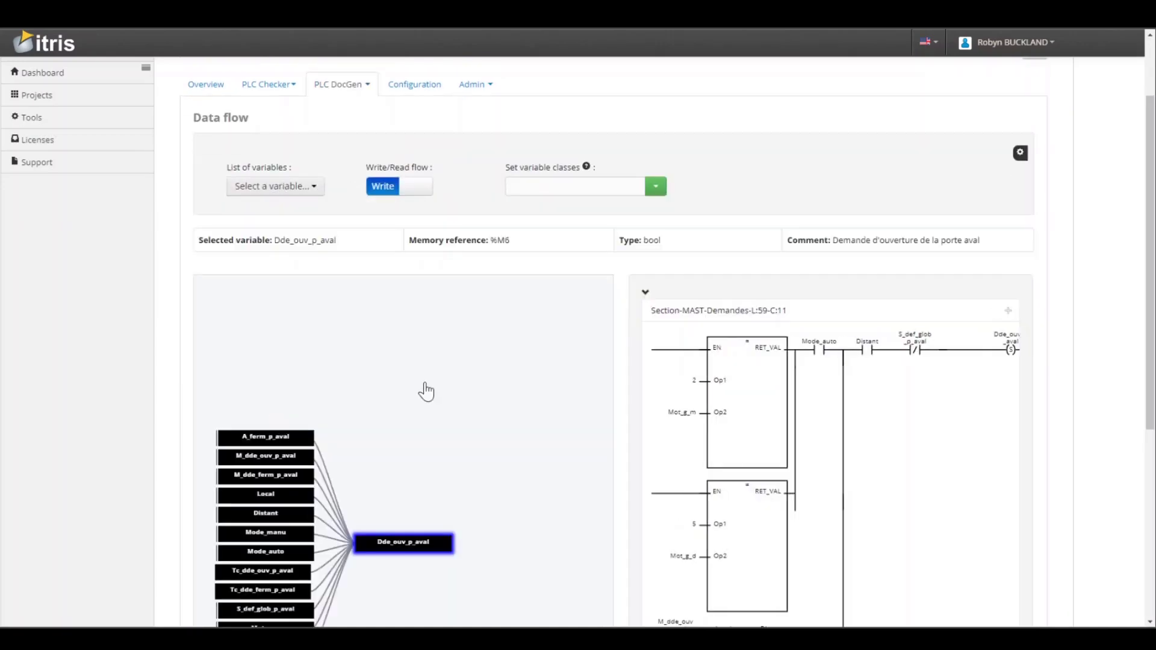
pyautogui.scroll(-3, 426, 392)
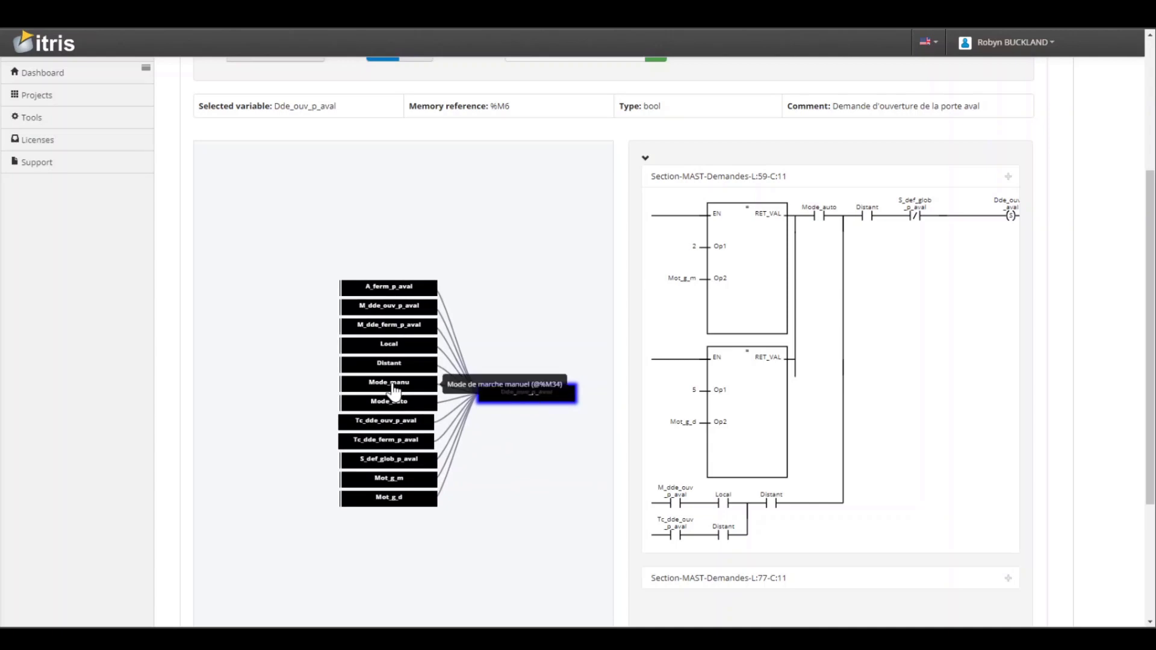
pyautogui.click(394, 389)
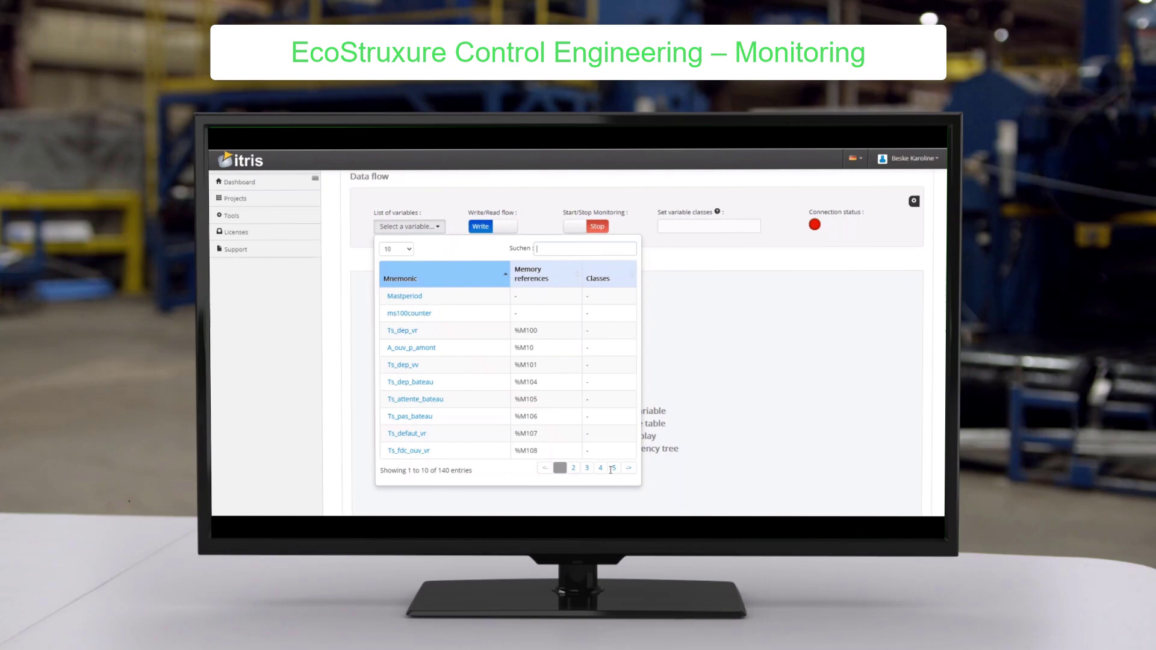
# Step: Start live monitoring on S_ttl_ouv_p_amont, then follow CMD_PORTE_Amont.Def_ttlo, Dde_ferm_p_aval and Mot_g_m
pyautogui.click(436, 297)
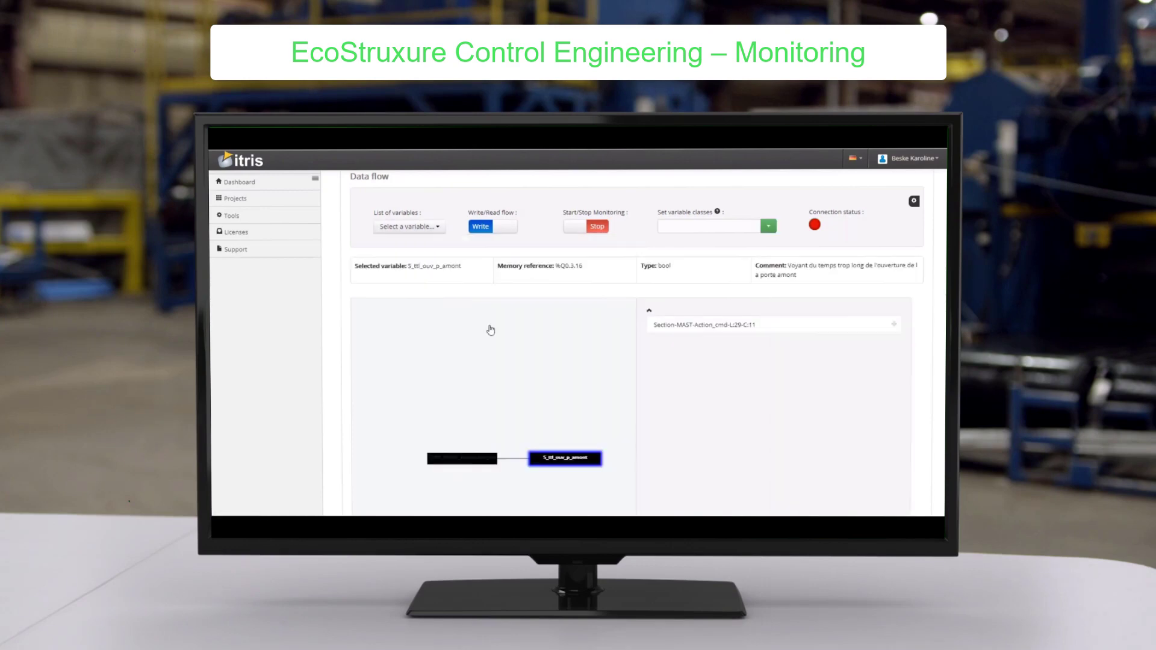
pyautogui.click(574, 227)
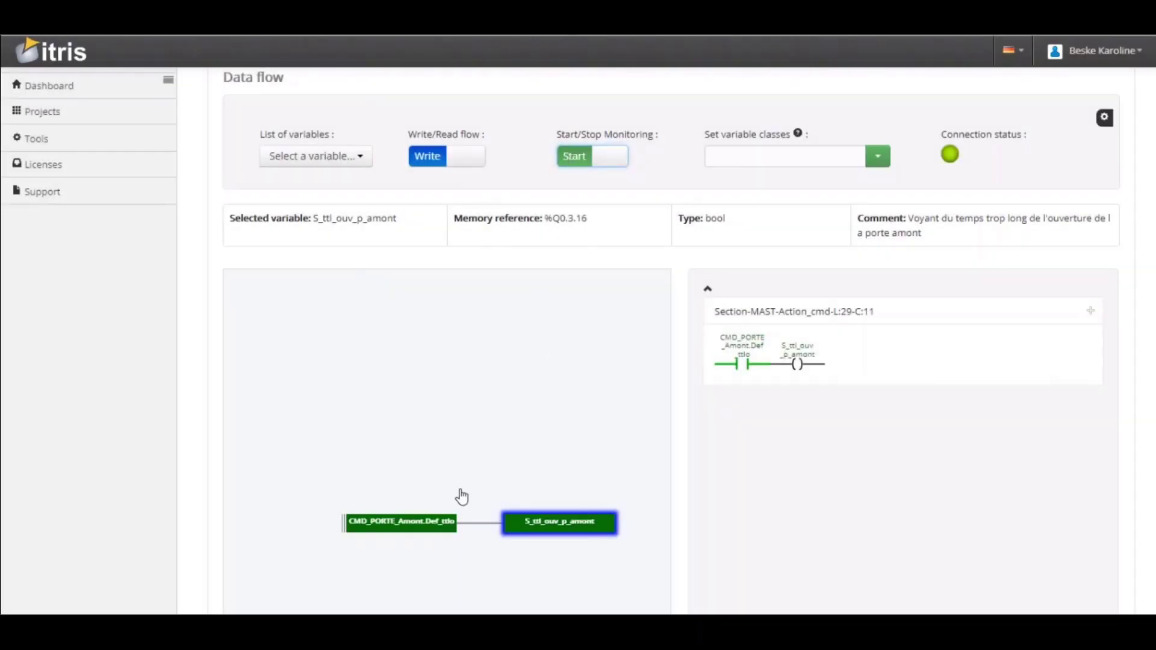
pyautogui.click(394, 524)
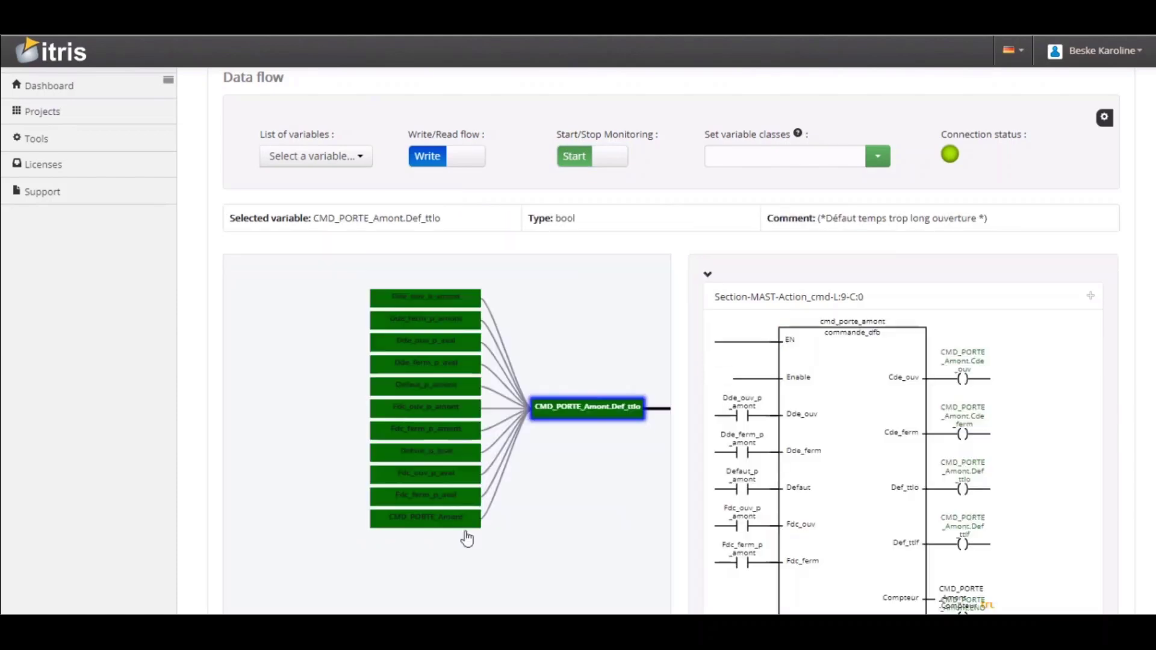
pyautogui.scroll(-1, 611, 544)
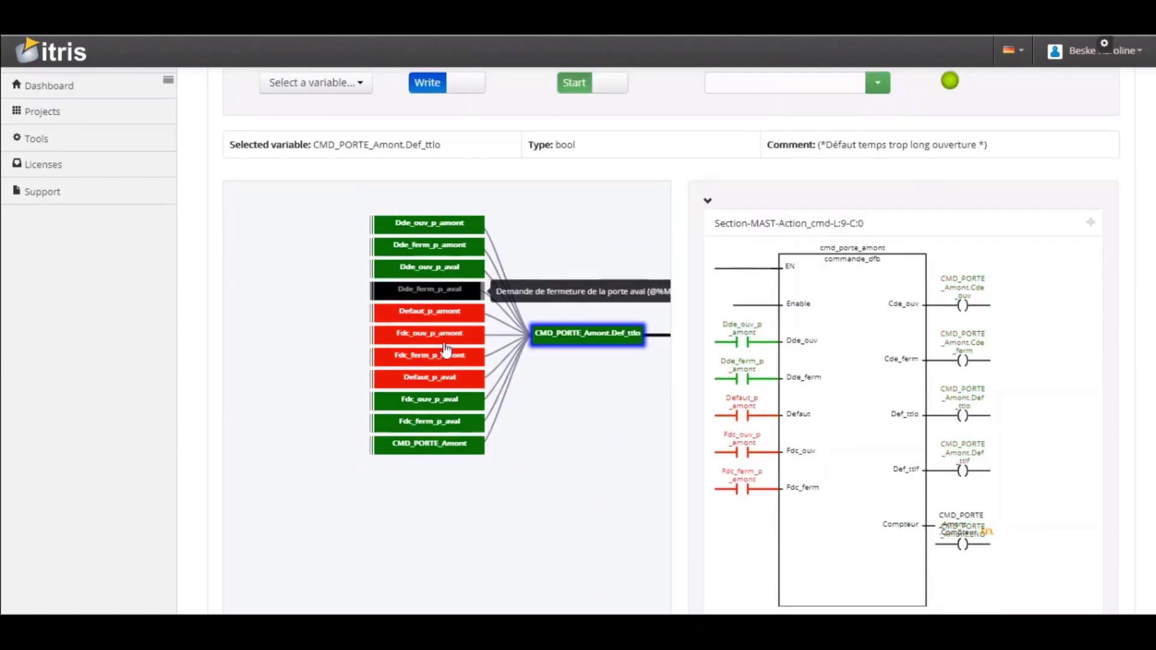
pyautogui.click(429, 290)
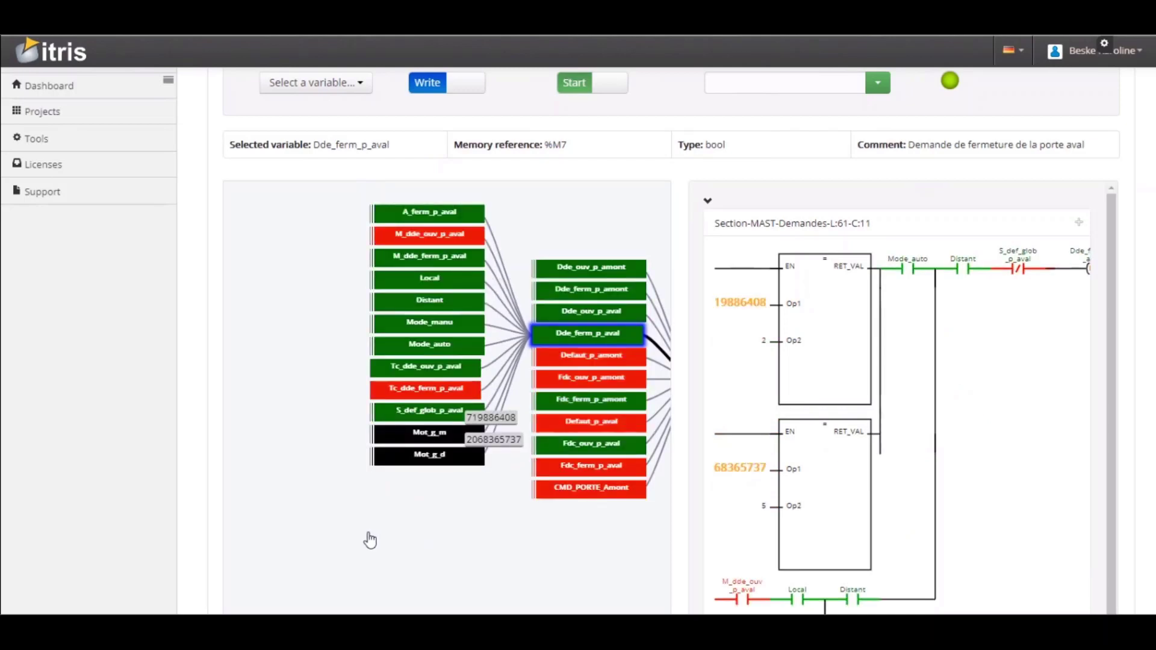
pyautogui.scroll(-1, 371, 541)
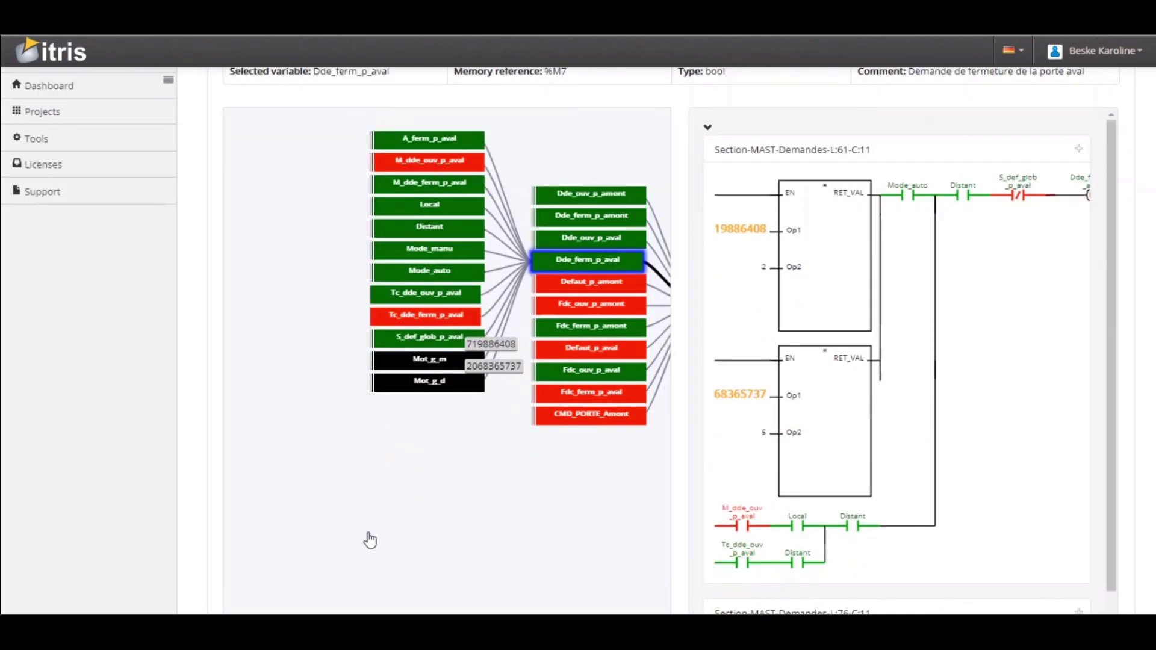
pyautogui.click(434, 365)
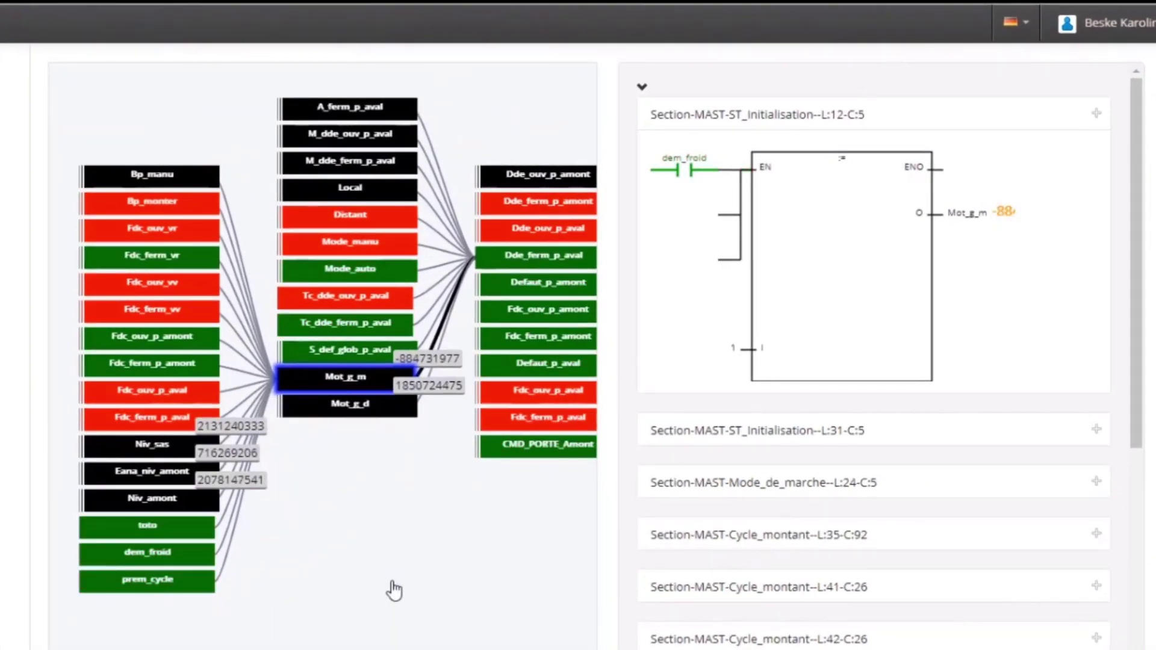
pyautogui.scroll(3, 395, 591)
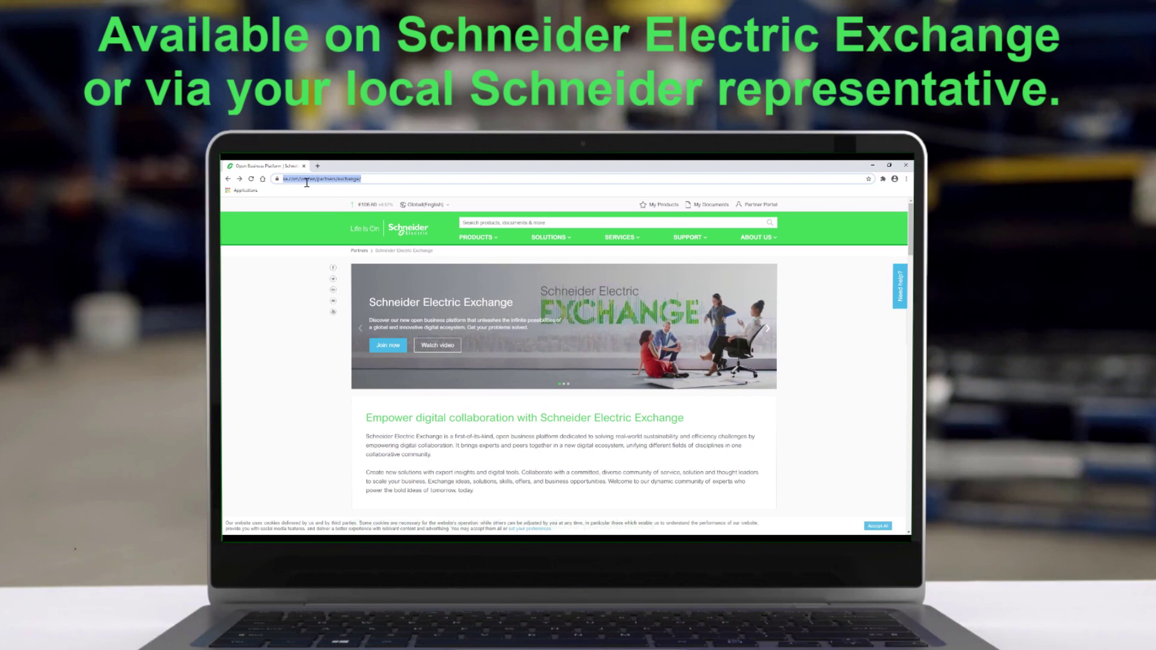
# Step: Enter exchange.se.com as the web address in Chrome
pyautogui.write('exchange.se.com')
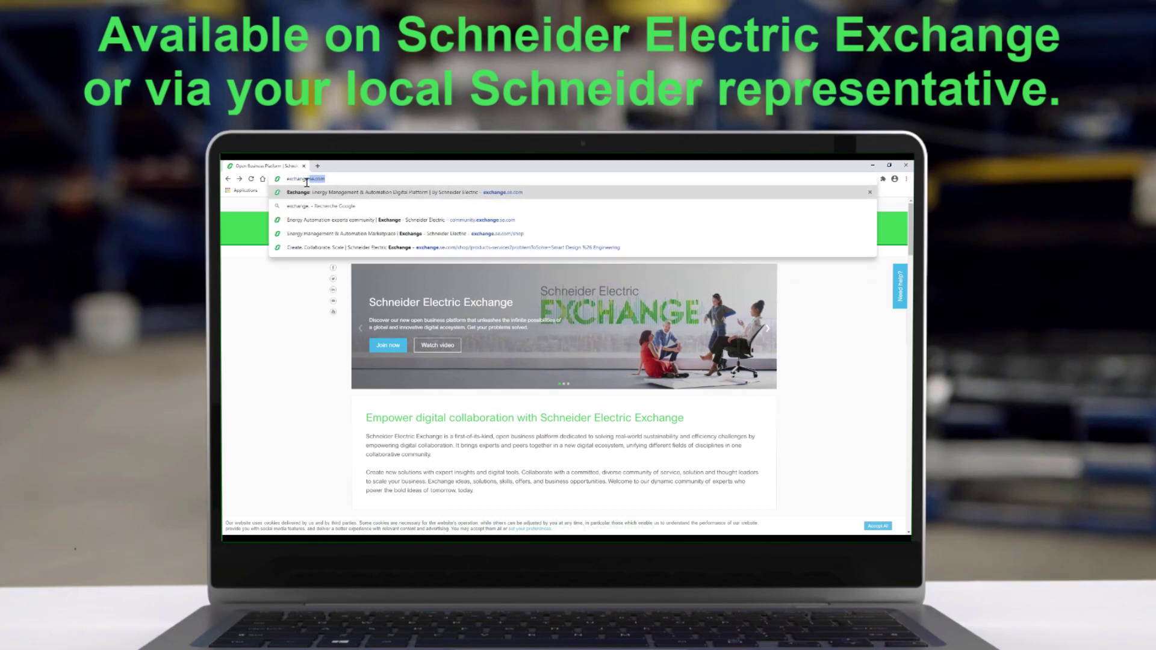